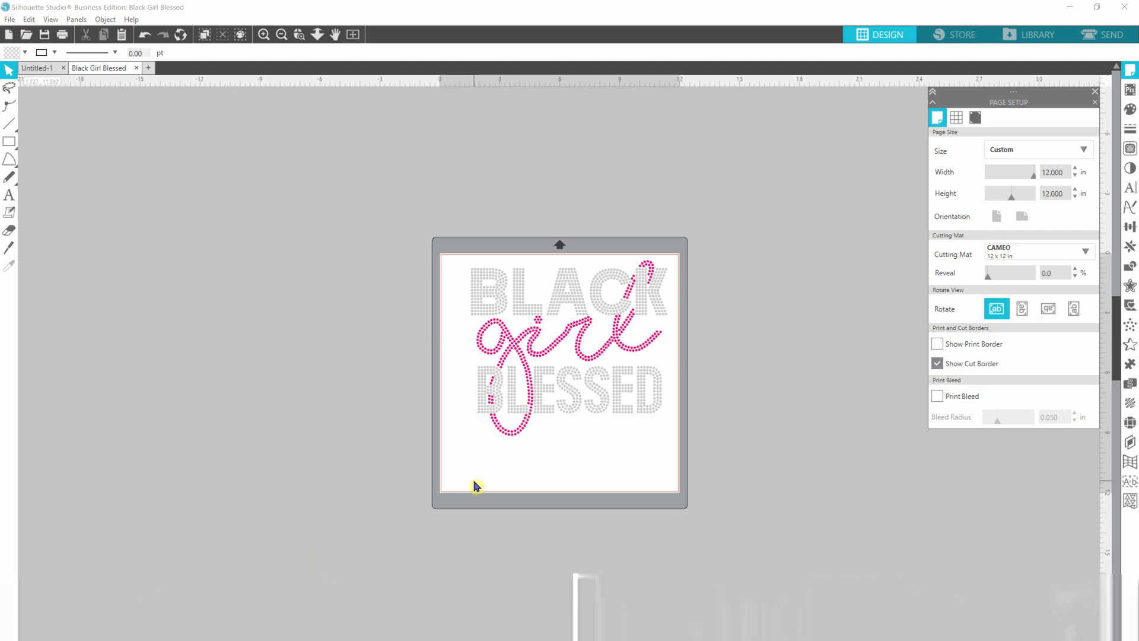
click(597, 411)
drag(616, 417, 643, 305)
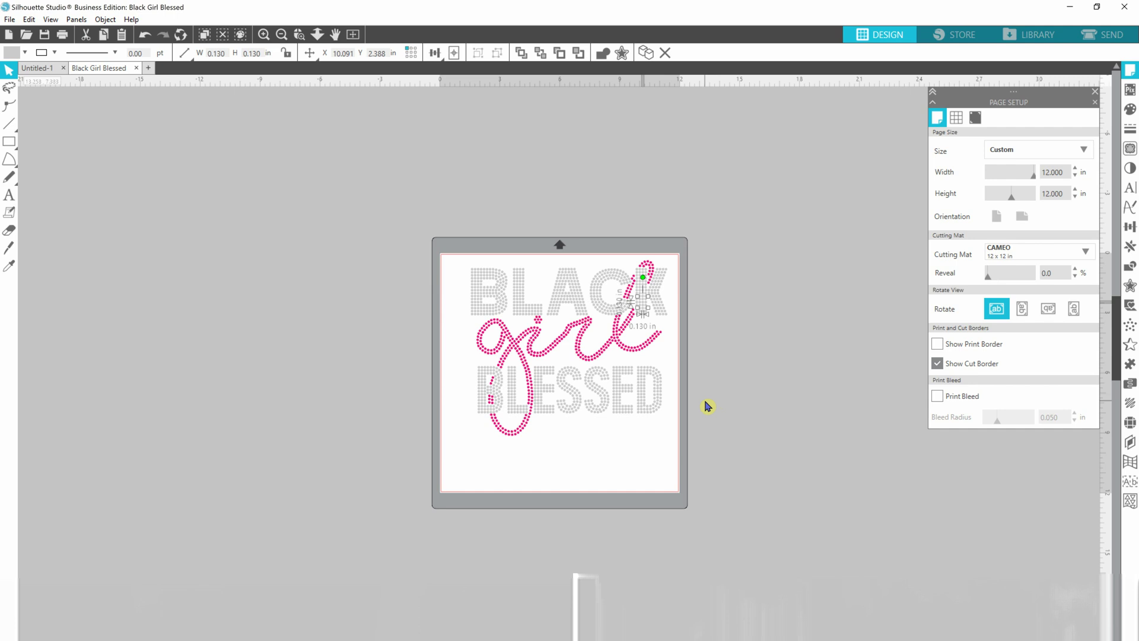
click(725, 392)
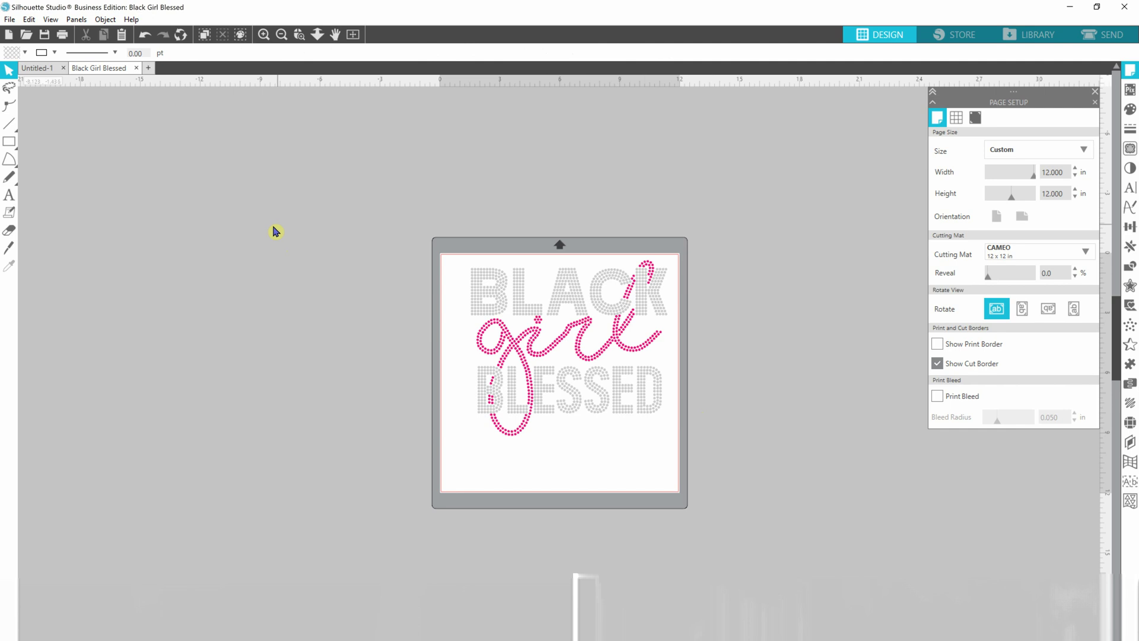
- Select all magenta rhinestone circles by their fill color, RGB (255,0,127), and make them one compound path
click(241, 36)
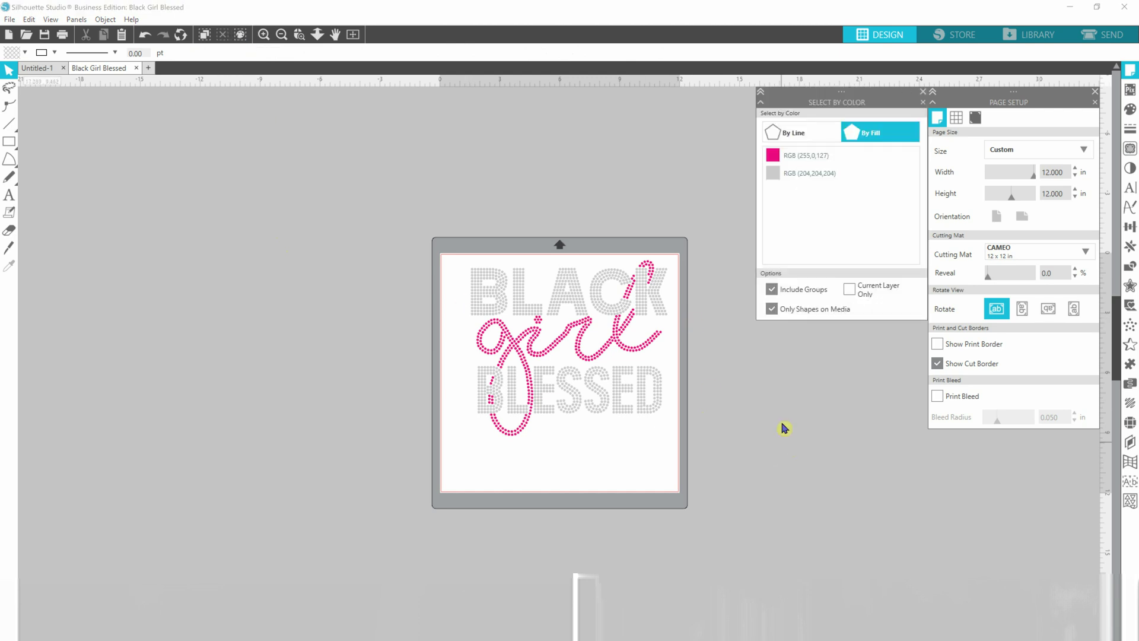
click(828, 140)
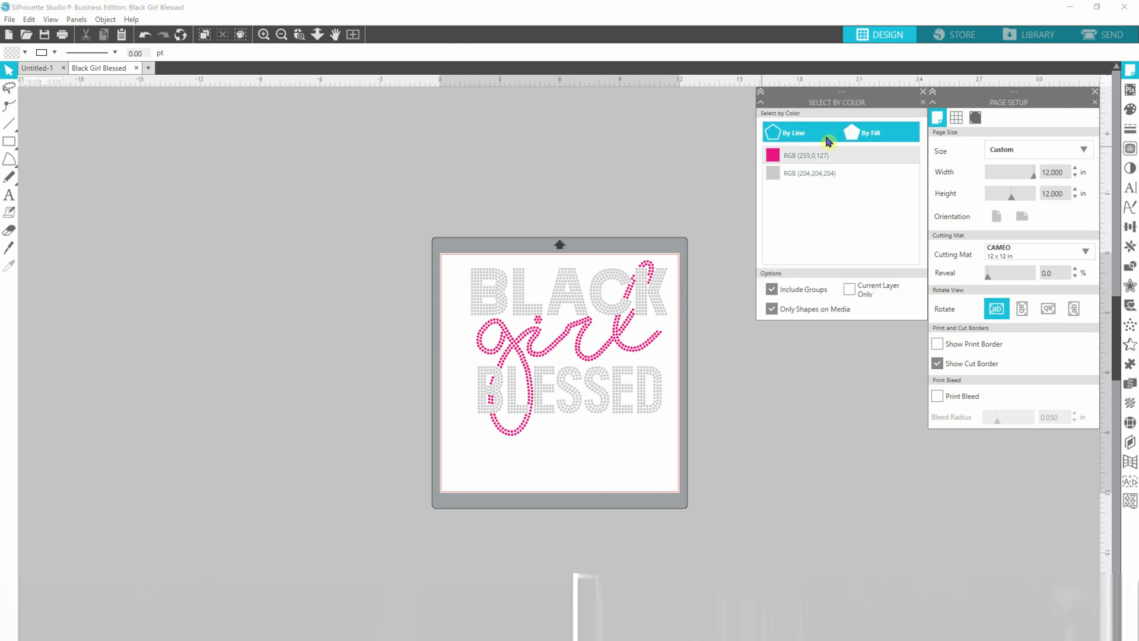
click(789, 135)
click(783, 155)
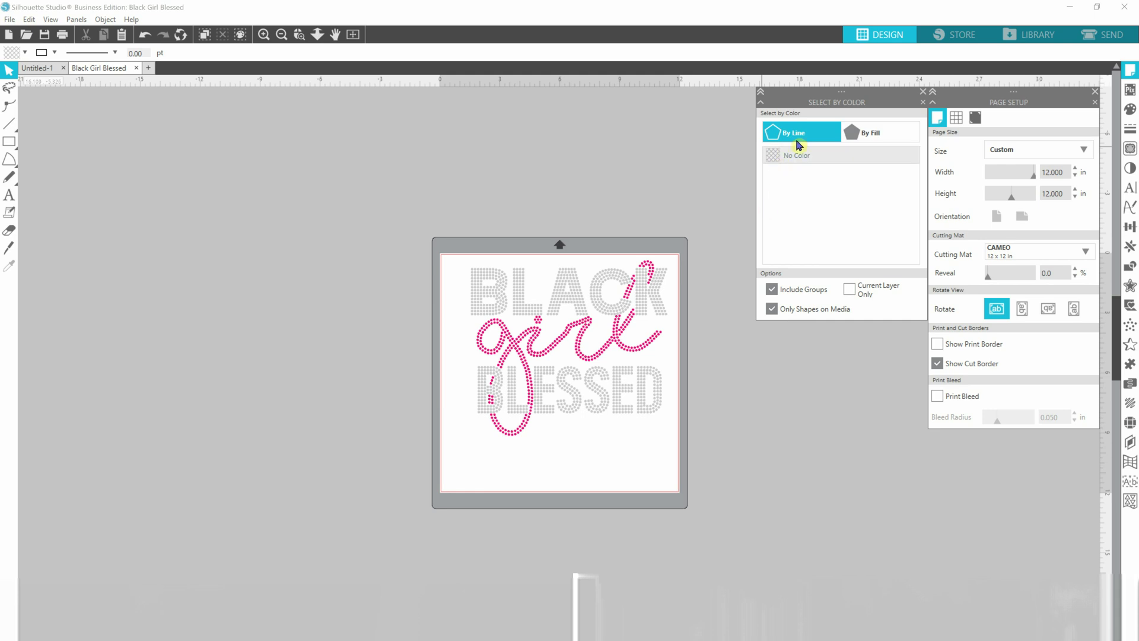
click(856, 134)
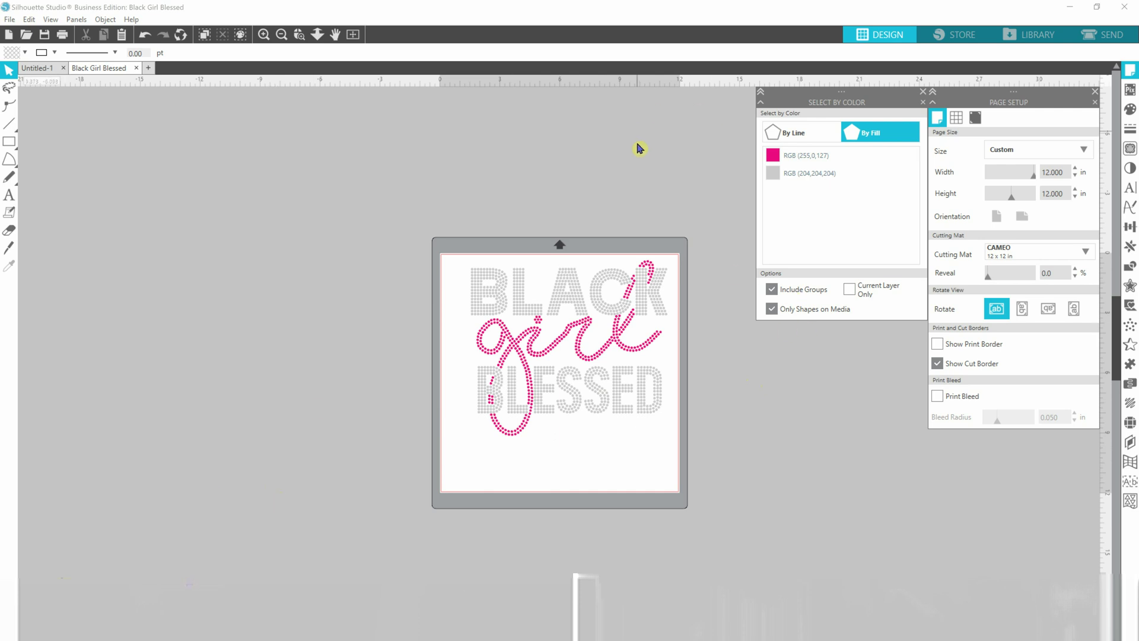
click(772, 156)
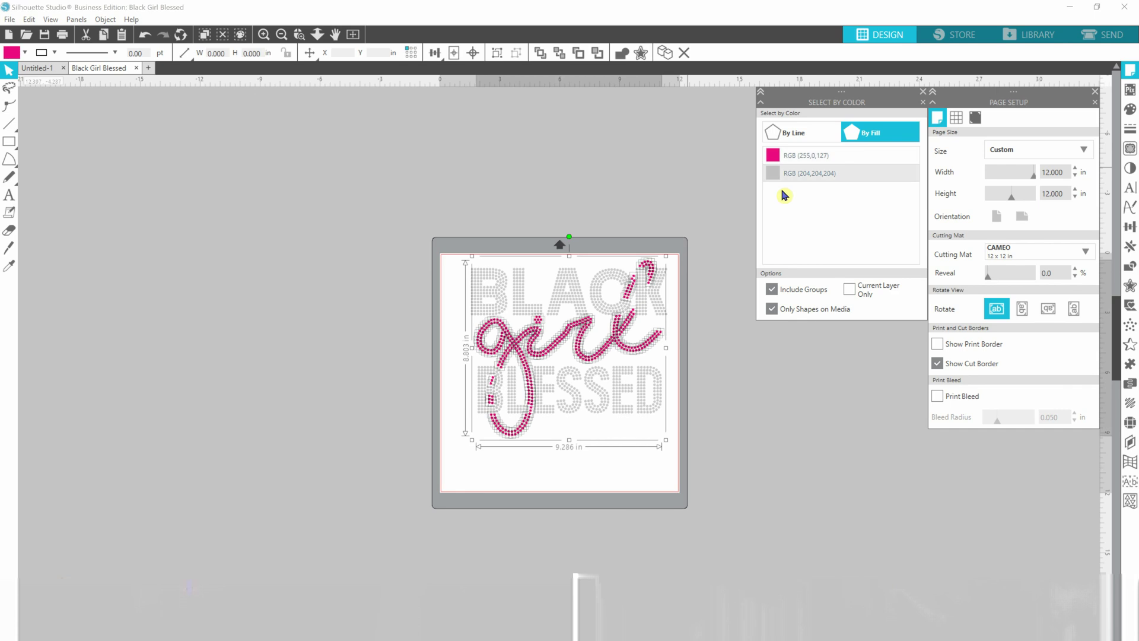
right_click(514, 355)
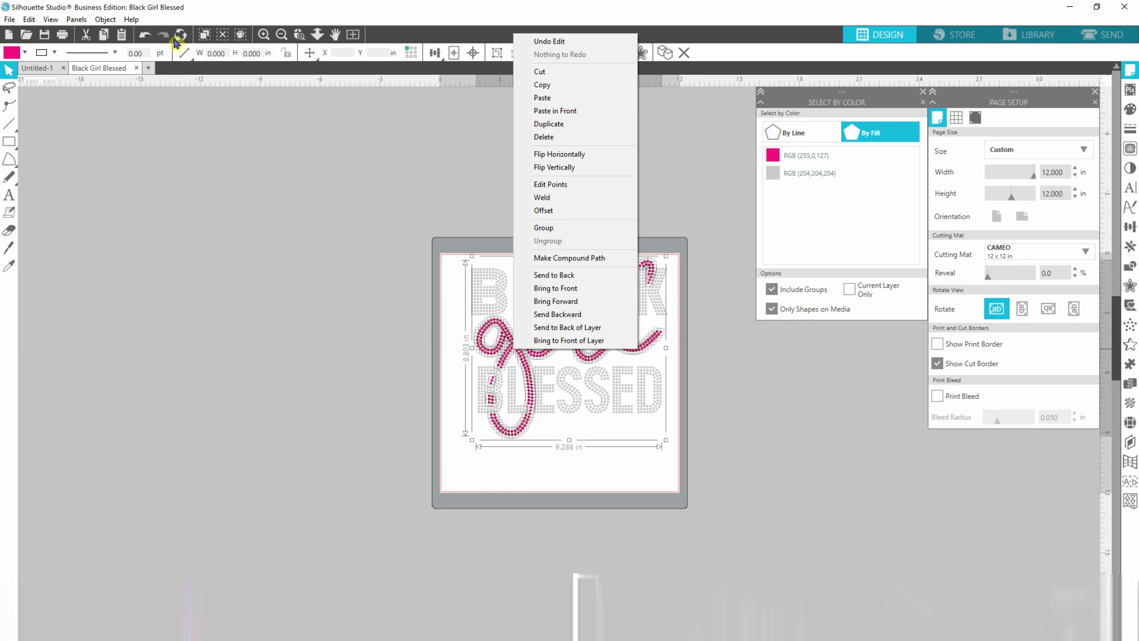
click(105, 20)
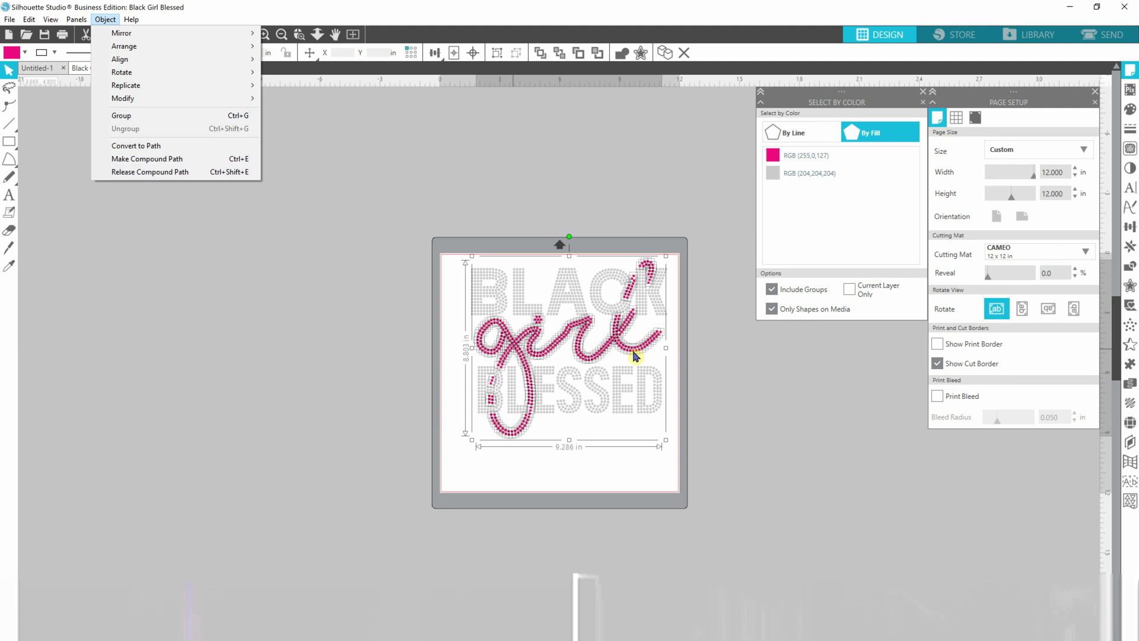
right_click(582, 343)
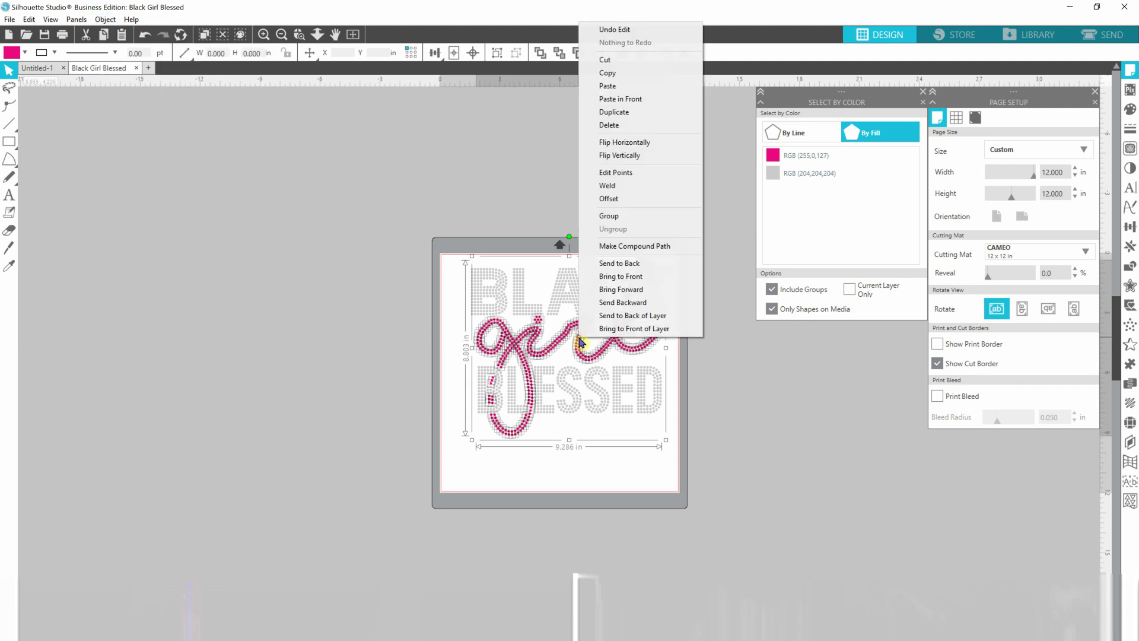
click(610, 252)
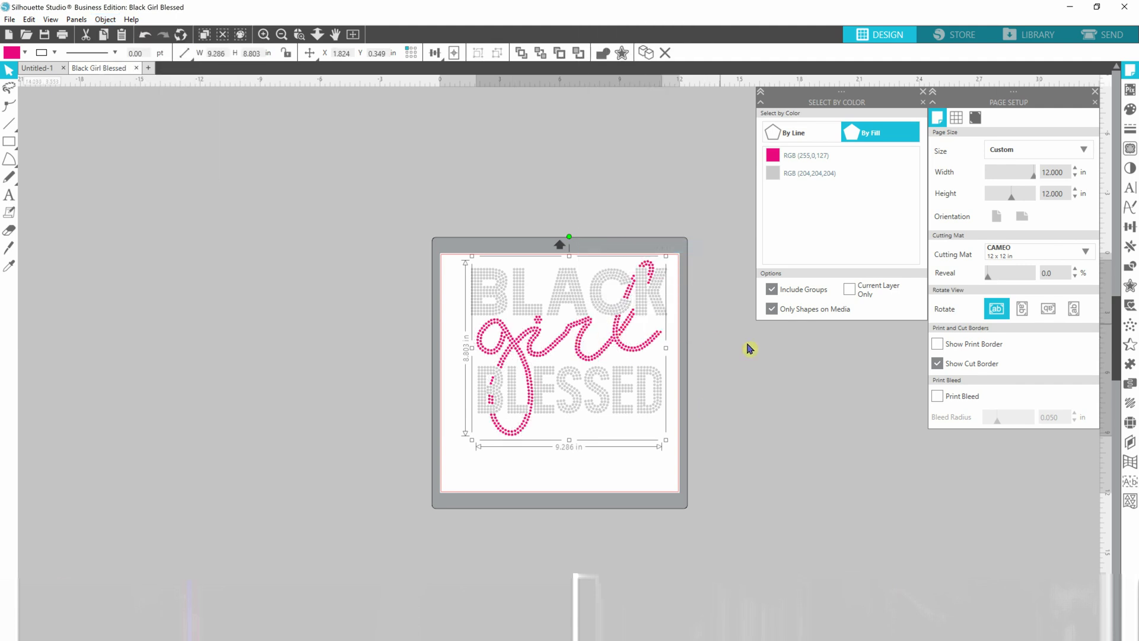
click(752, 376)
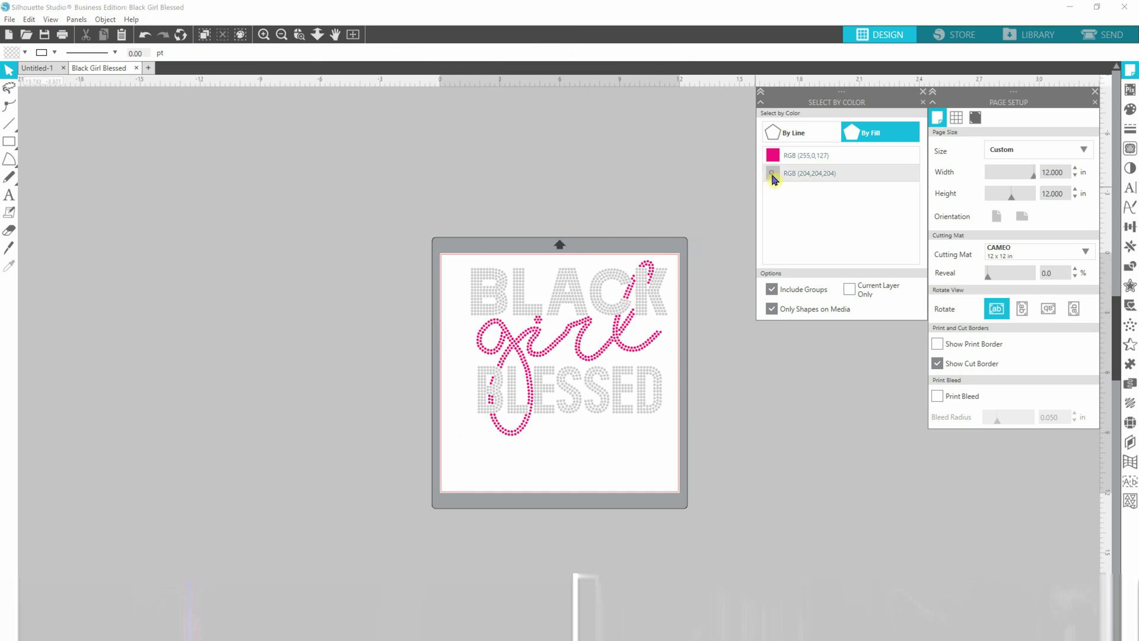
- Select all gray circles with fill RGB (204,204,204) and make them one compound path
click(773, 174)
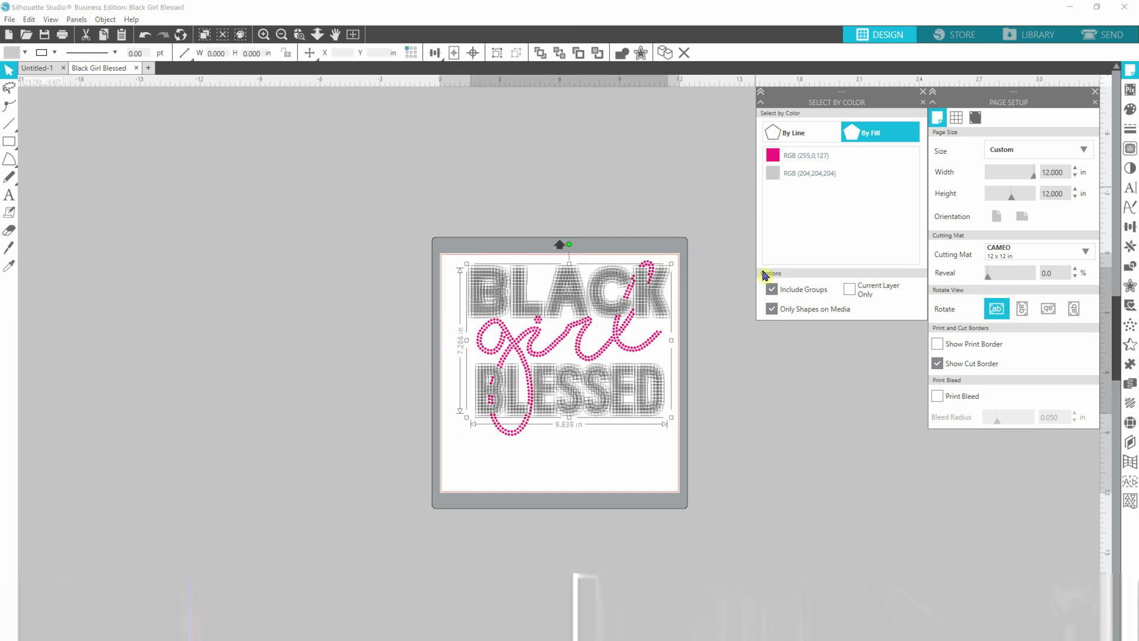
click(107, 20)
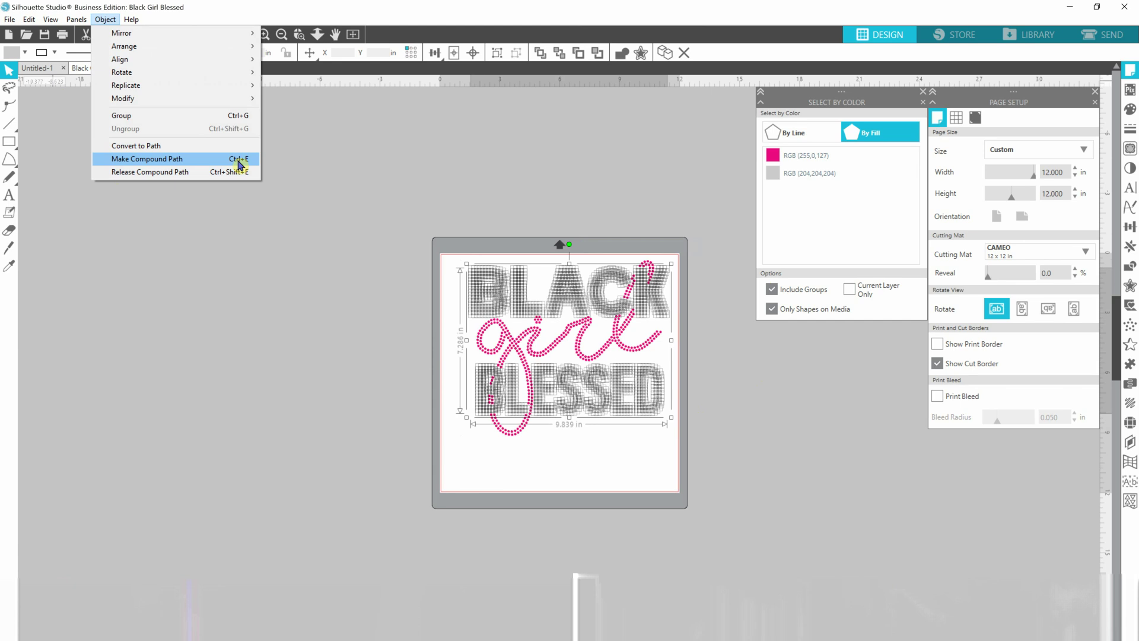
click(140, 159)
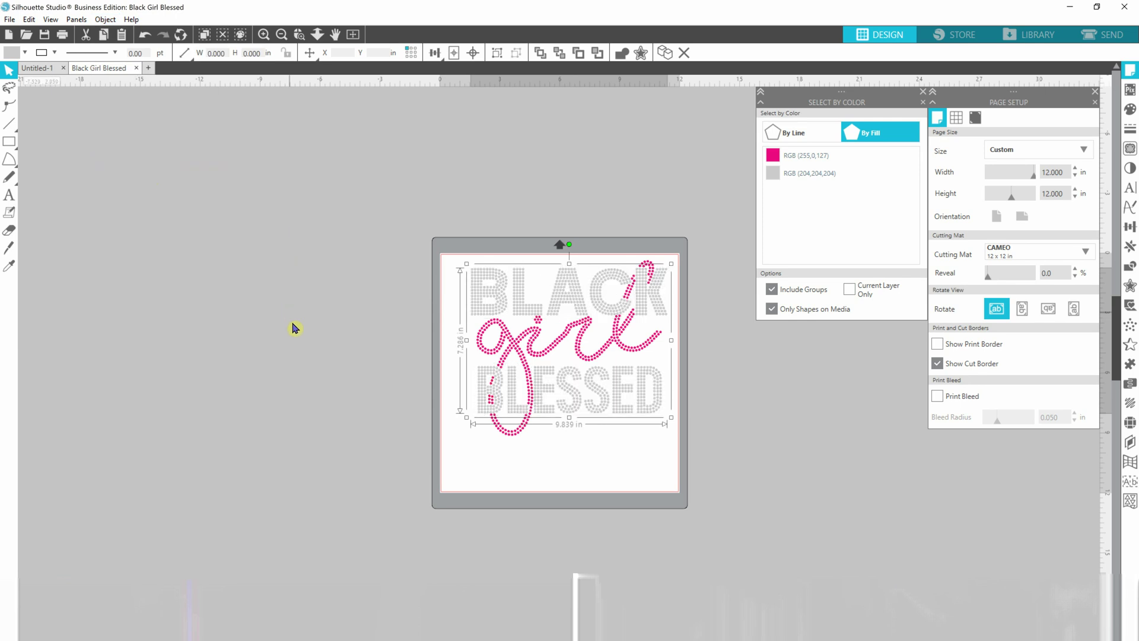
click(359, 345)
- Move the magenta "girl" script and the gray "BLACK BLESSED" lettering apart as a test, and undo both moves
click(556, 352)
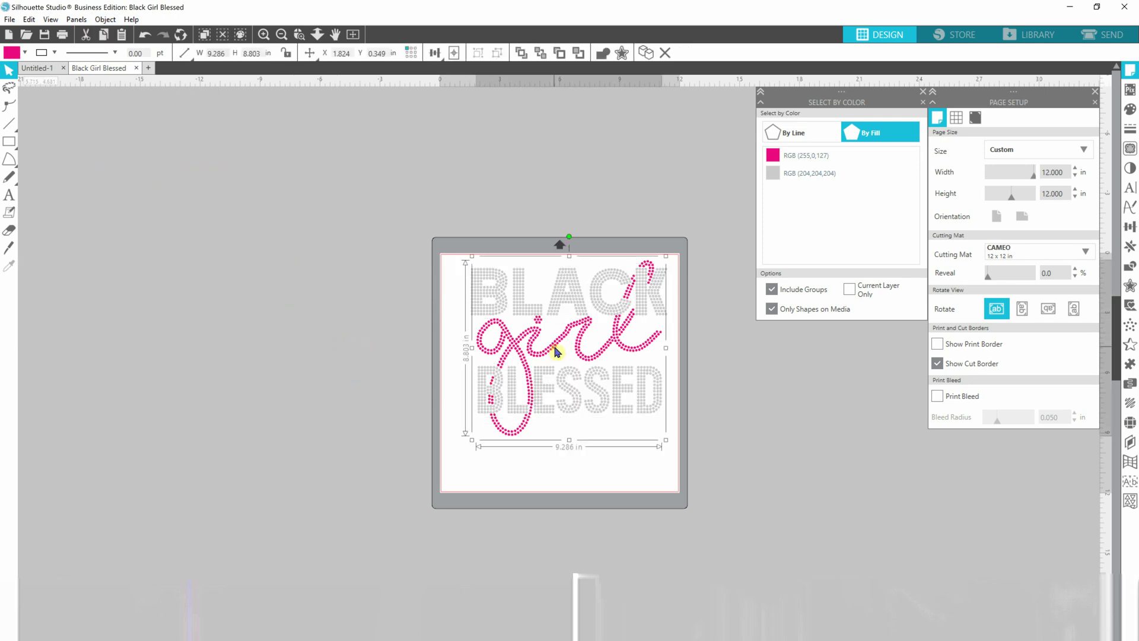
drag(556, 352, 390, 356)
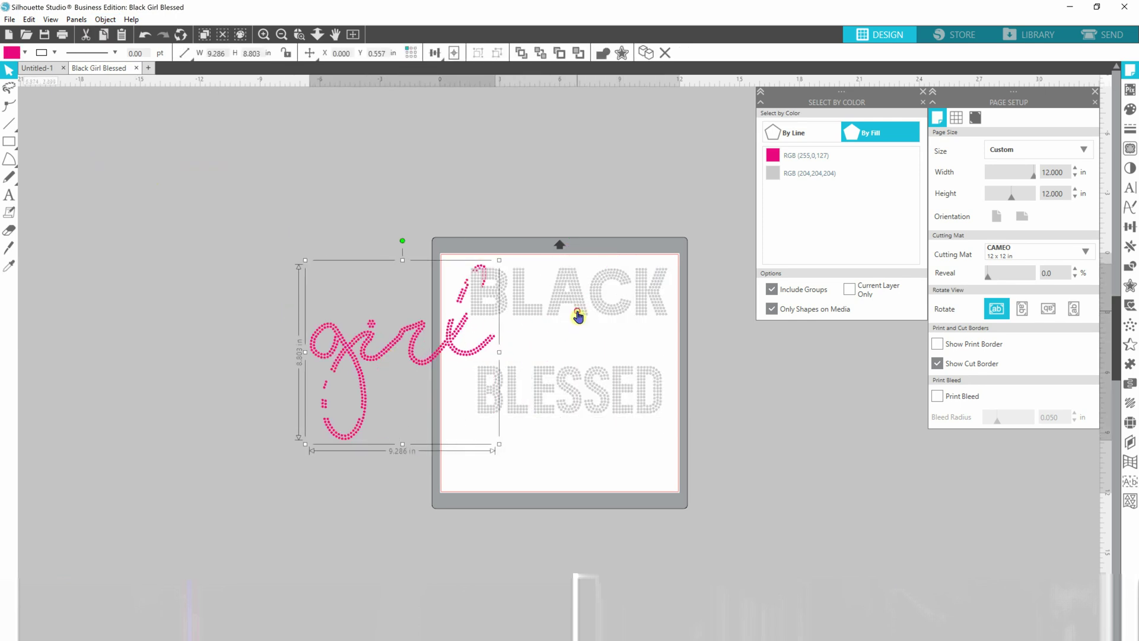
drag(578, 316, 662, 405)
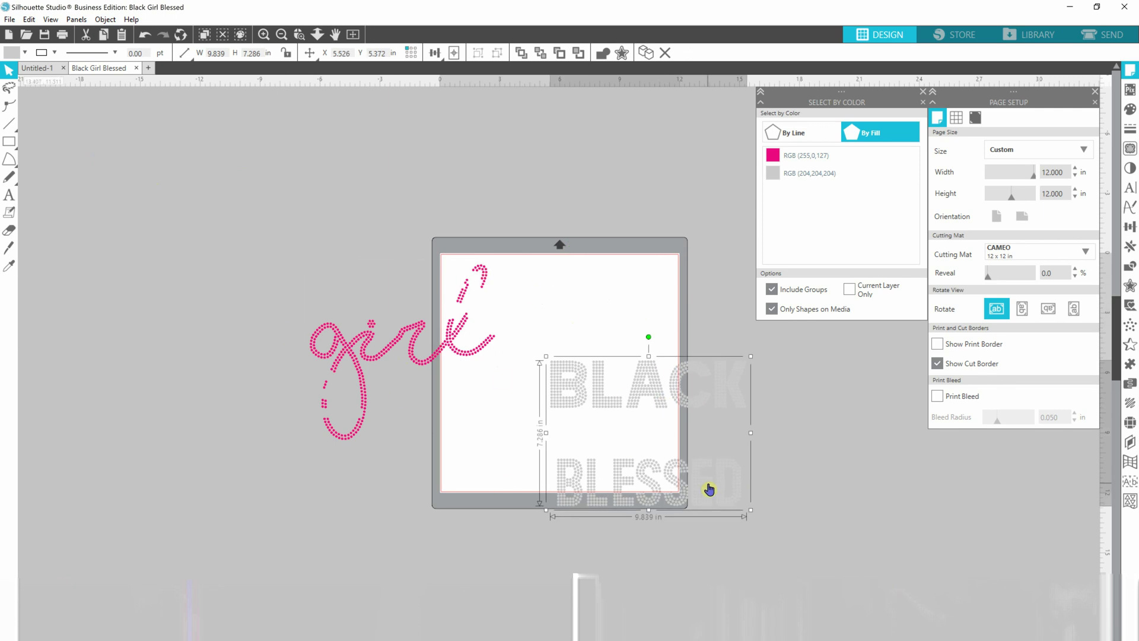
key(i)
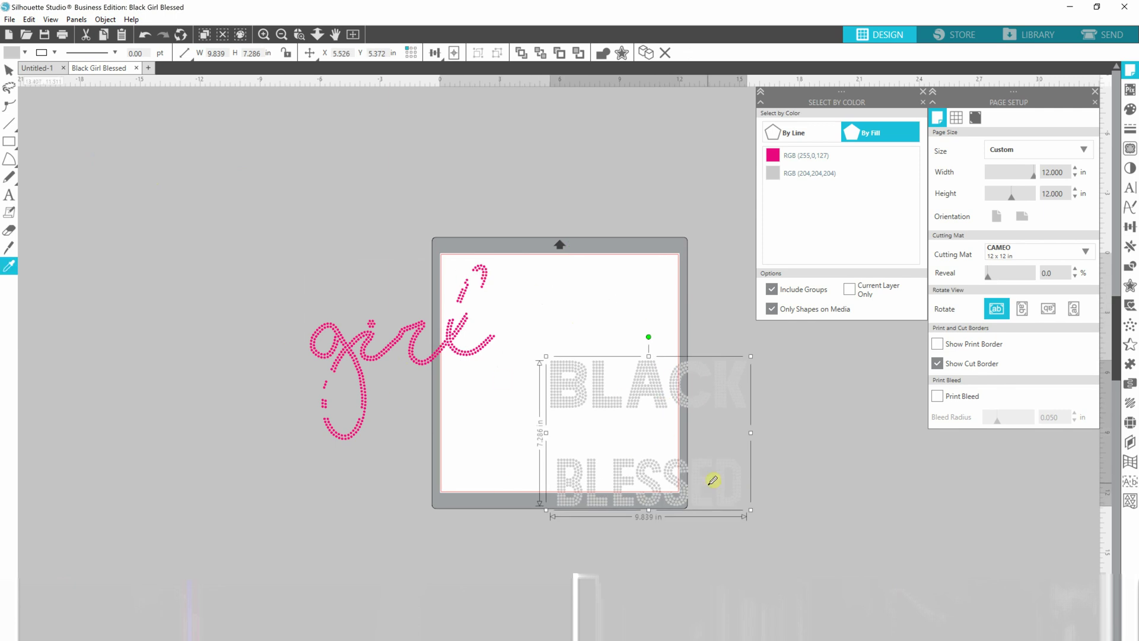
key(ctrl+z)
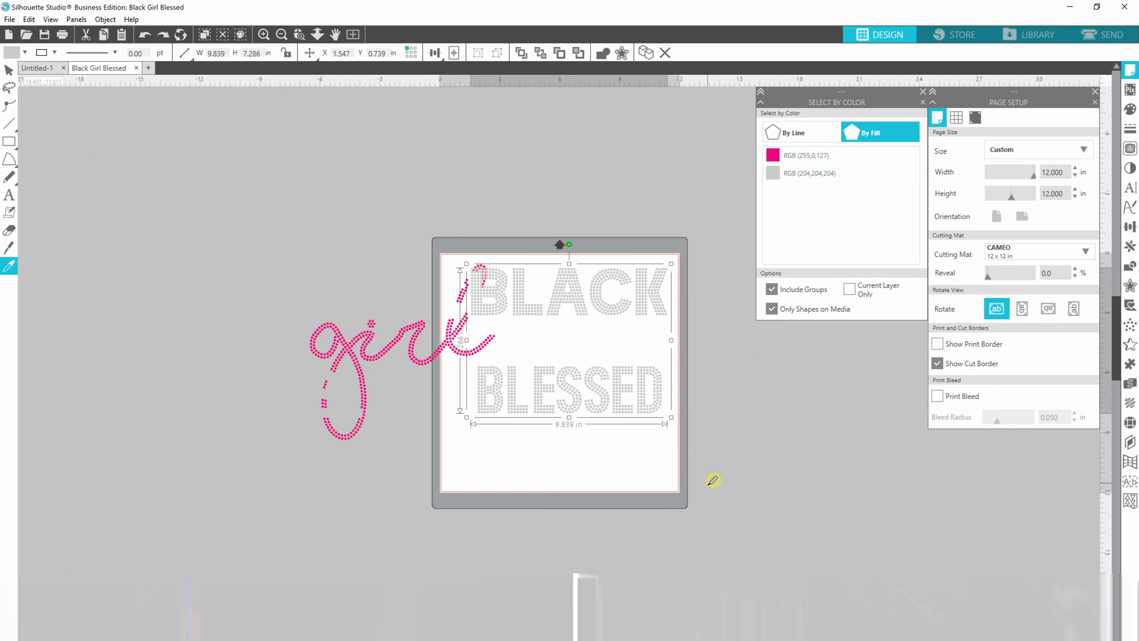
key(ctrl+z)
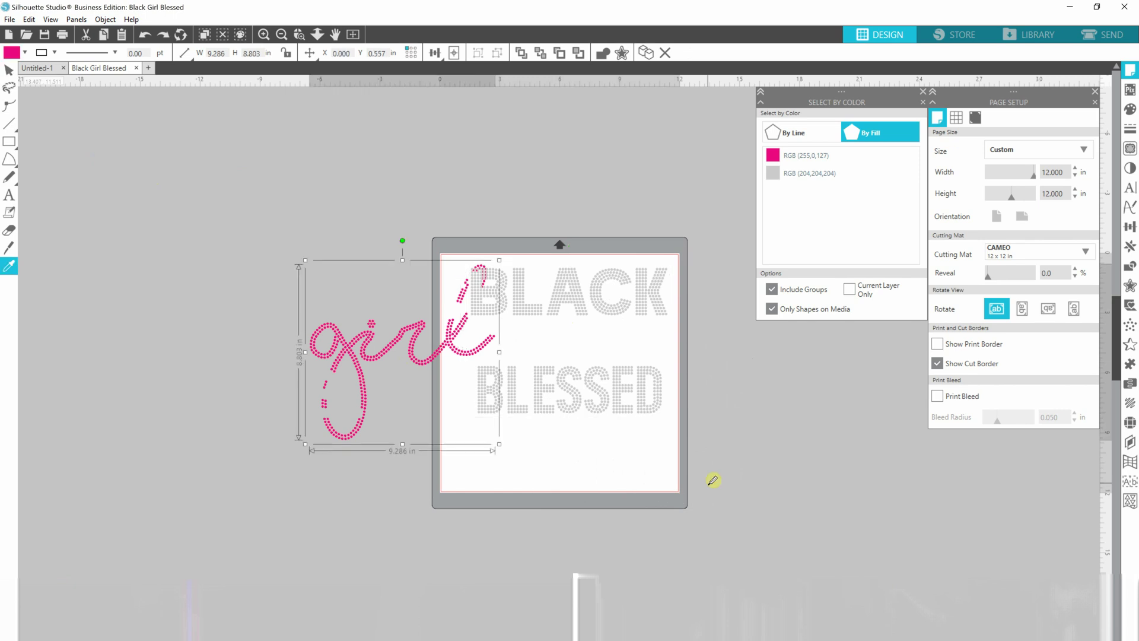
key(ctrl+z)
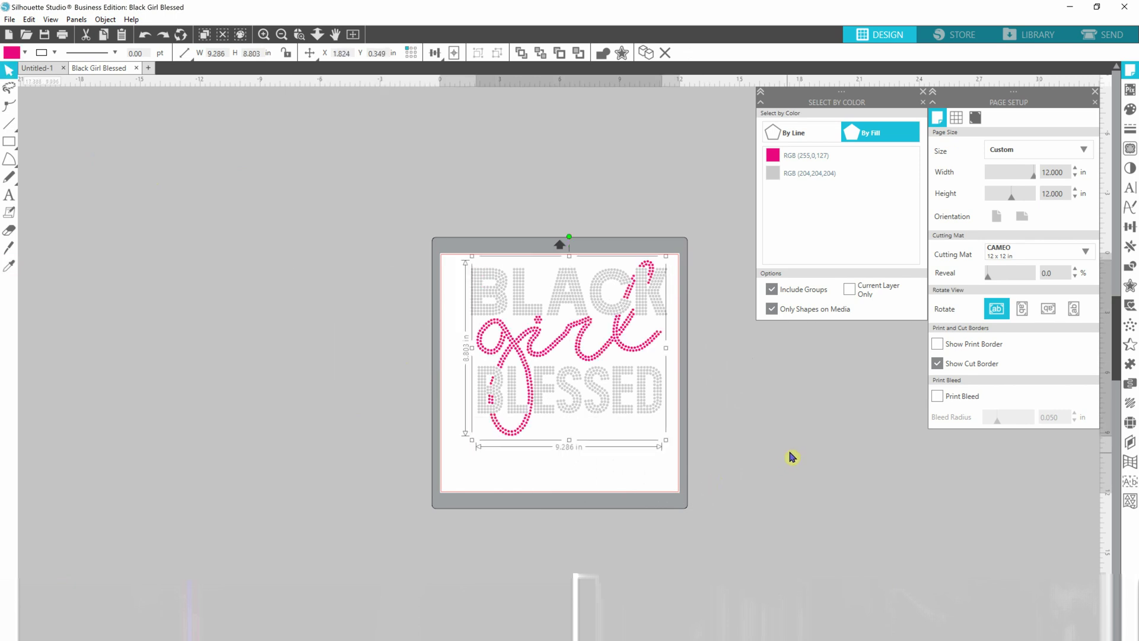
click(796, 436)
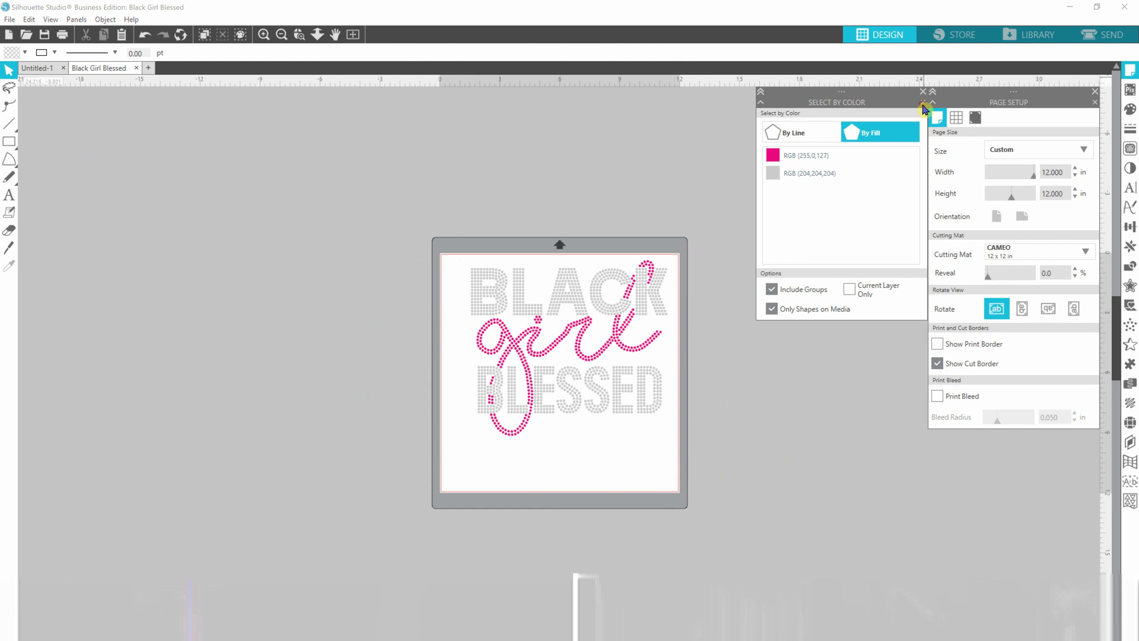
- Close the color selection settings and start saving a copy of the design to the hard drive in SVG format
click(924, 102)
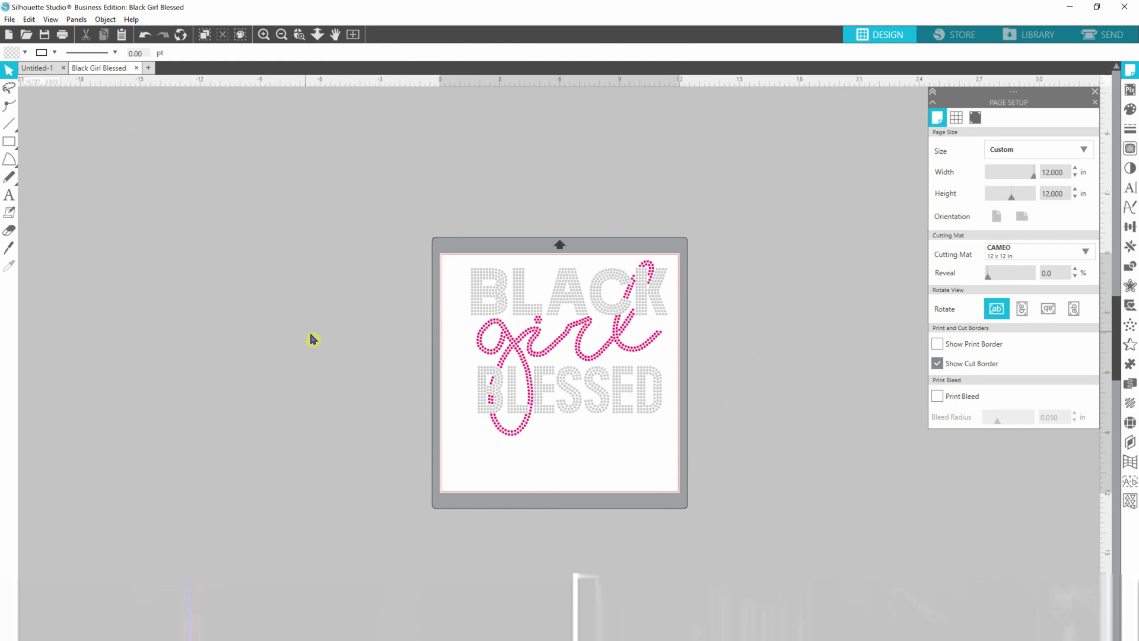
click(9, 20)
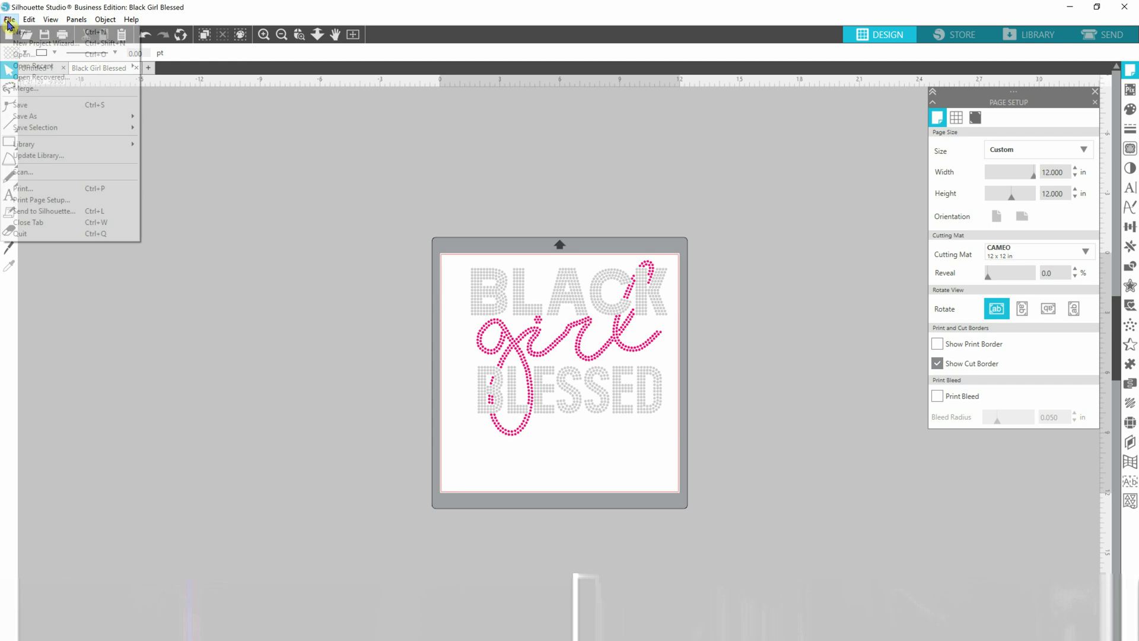
mouse_move(17, 122)
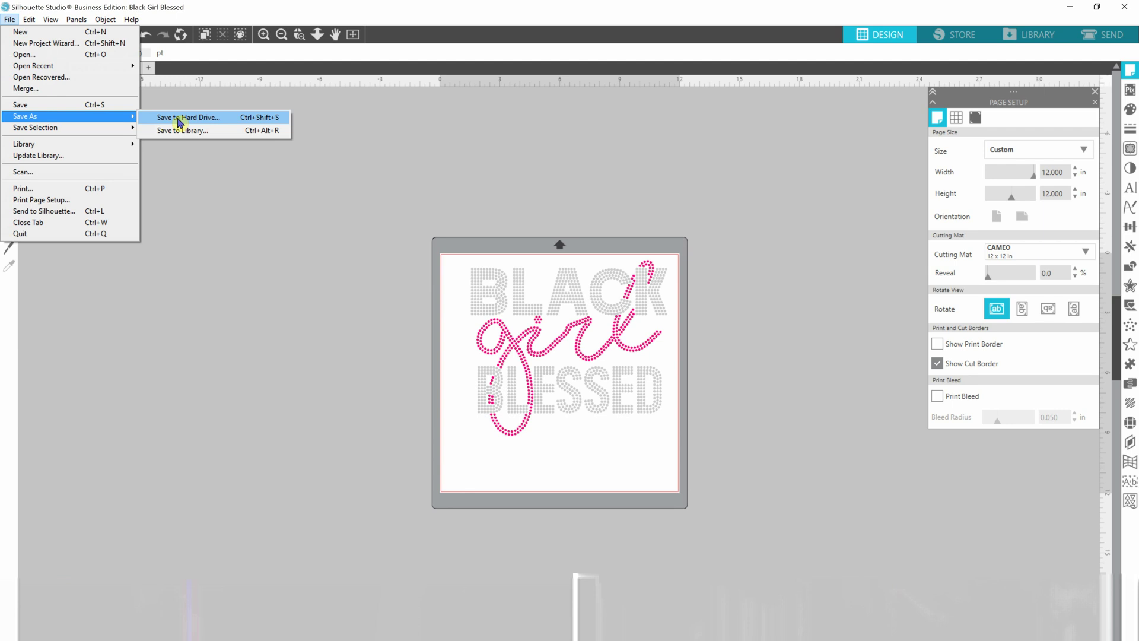
click(178, 123)
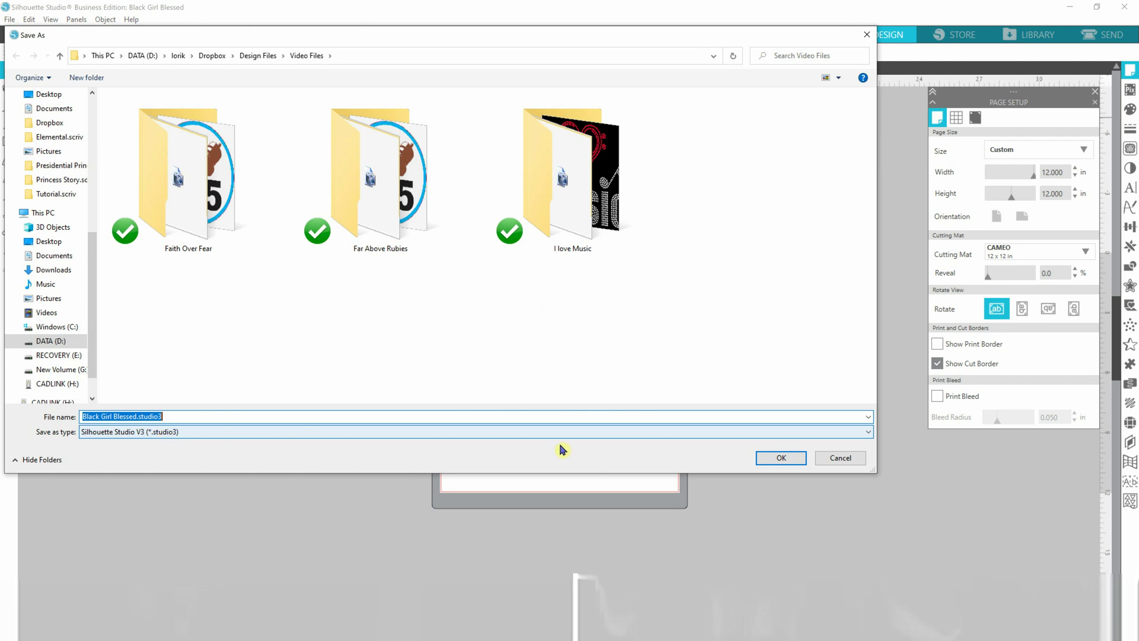
click(868, 432)
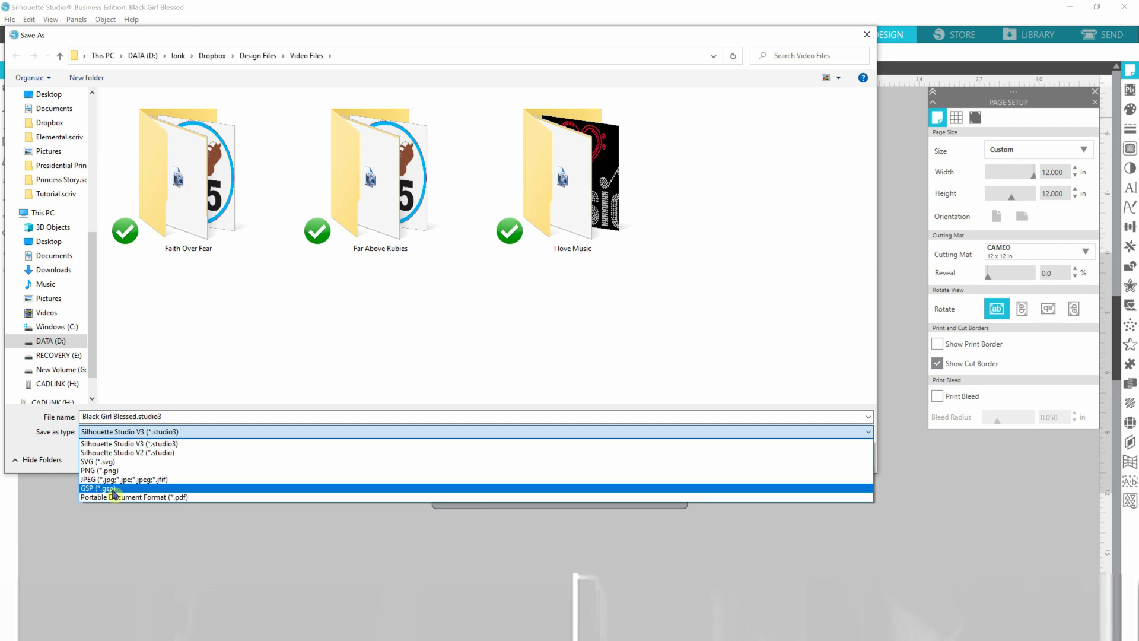
click(101, 462)
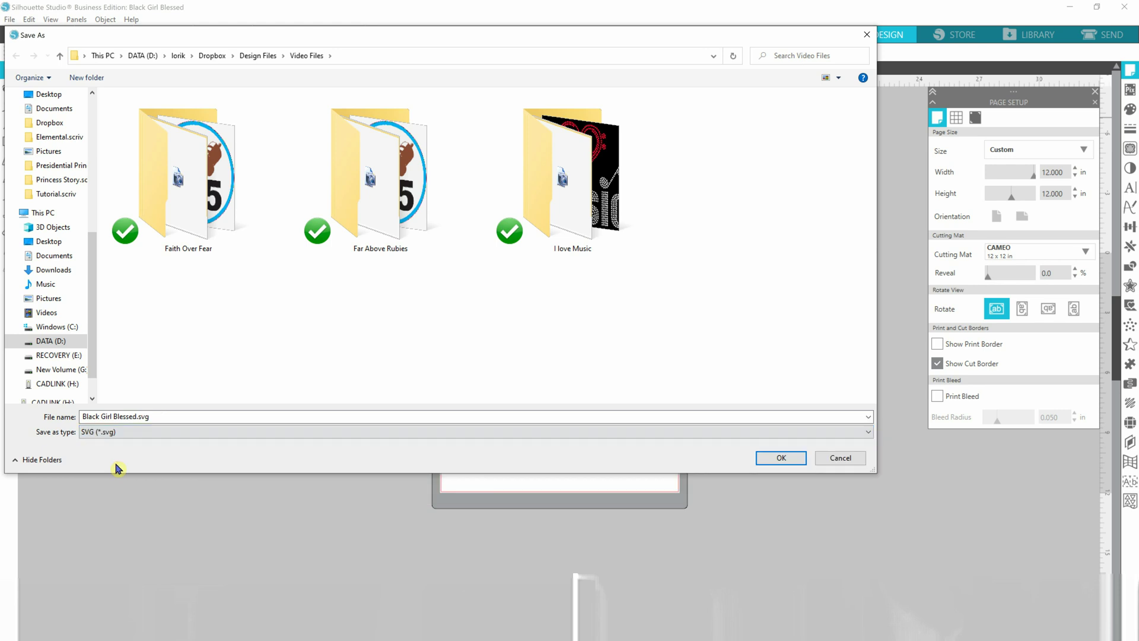
- Name the SVG copy "Black Girl Blessed Cricut" and save it in the Video Files folder
click(168, 415)
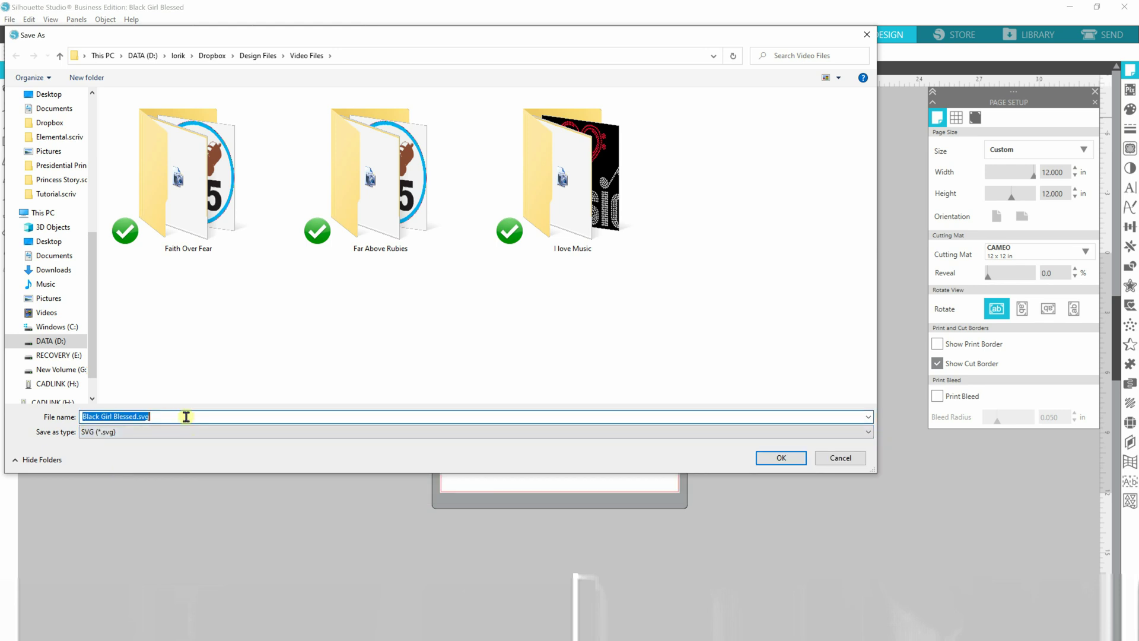
click(186, 417)
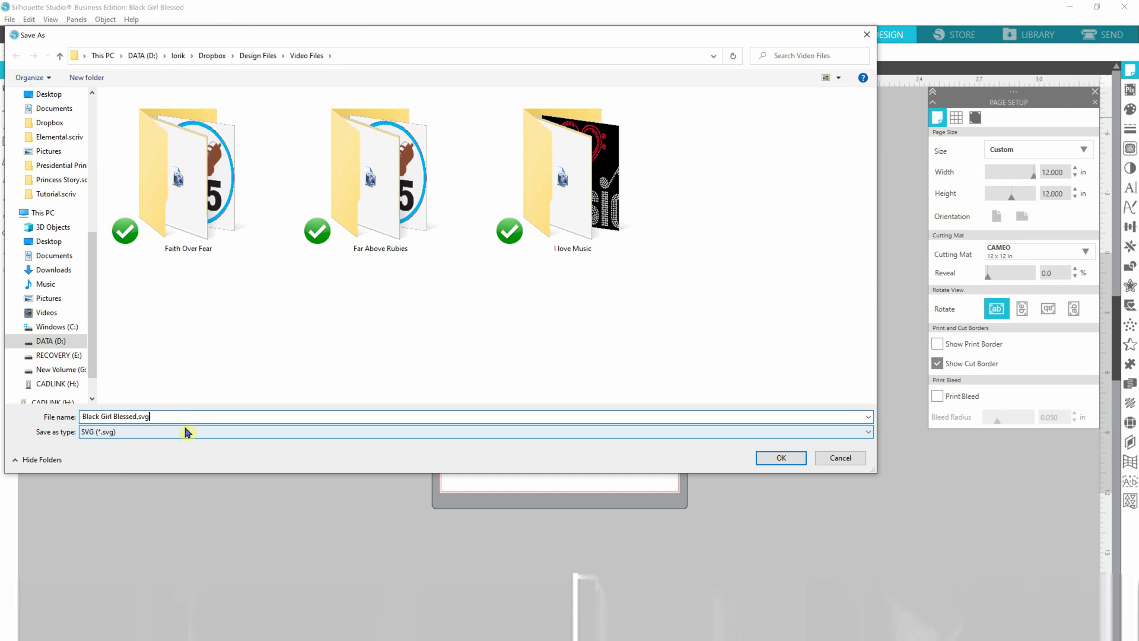
key(BackSpace)
key(BackSpace)
key(BackSpace)
key(BackSpace)
text(Cricut)
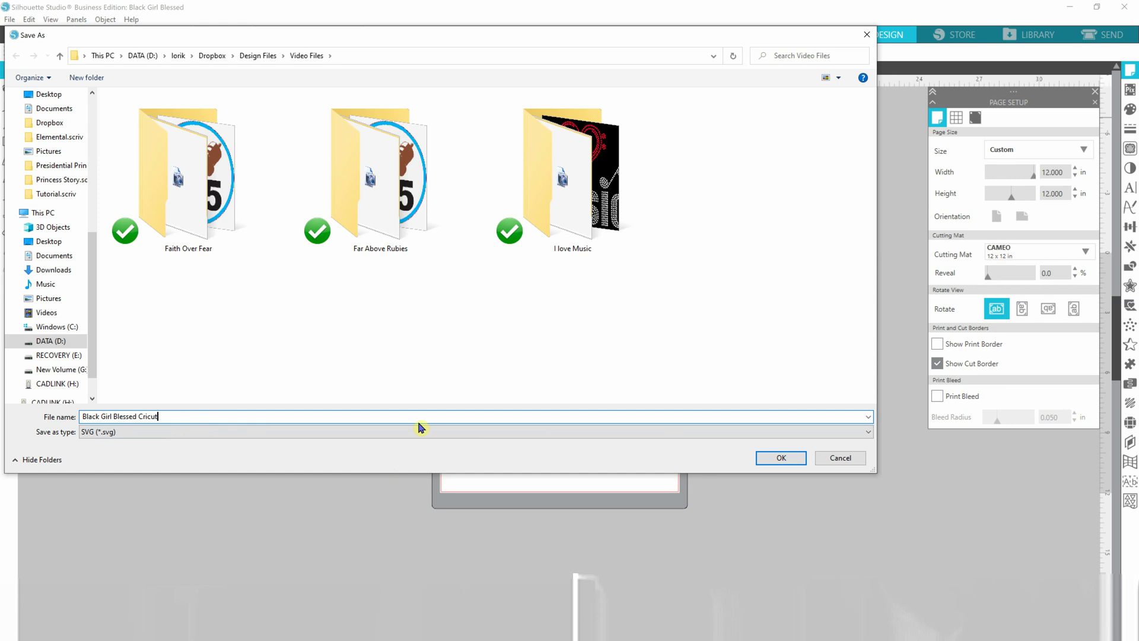
click(778, 461)
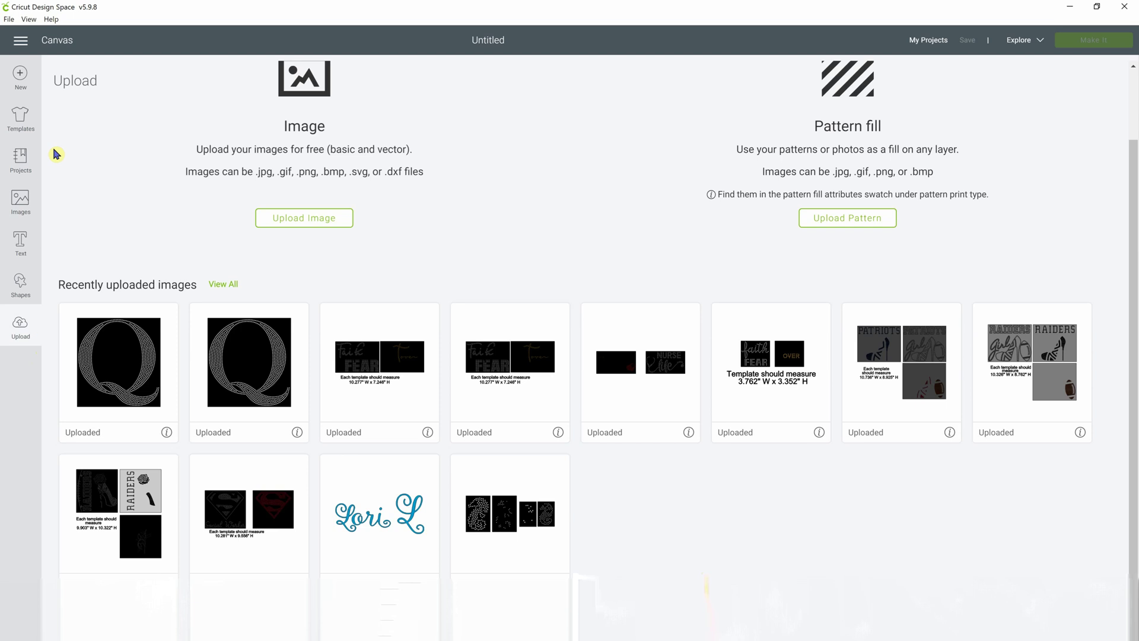
- Upload "Black Girl Blessed Cricut.svg" from the Video Files folder to a new project and insert it on the canvas
click(21, 87)
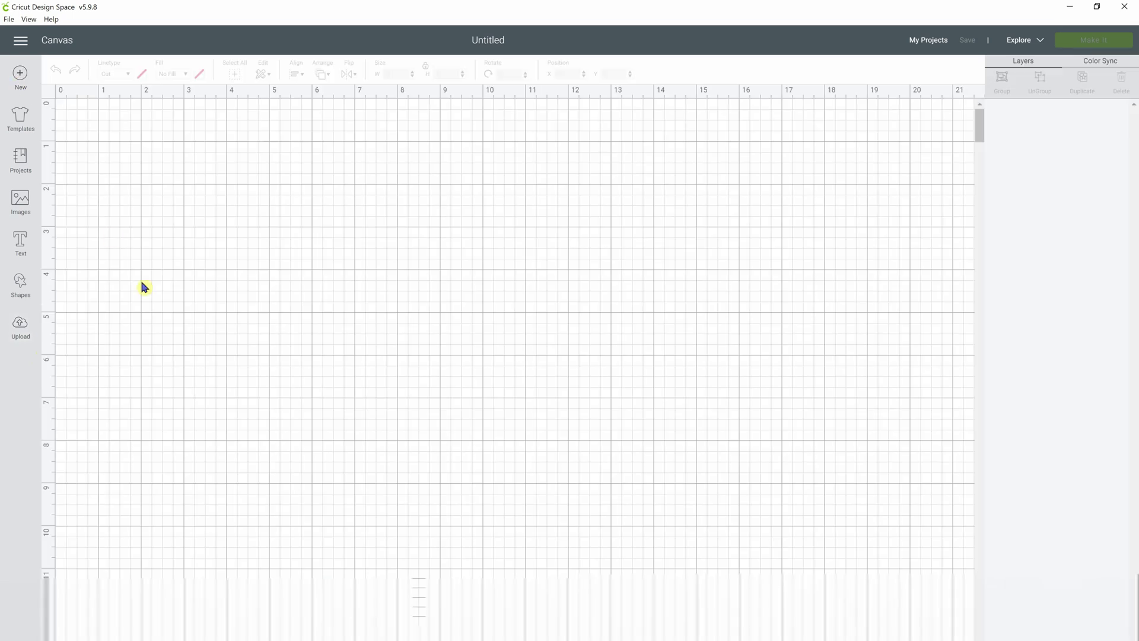
click(21, 326)
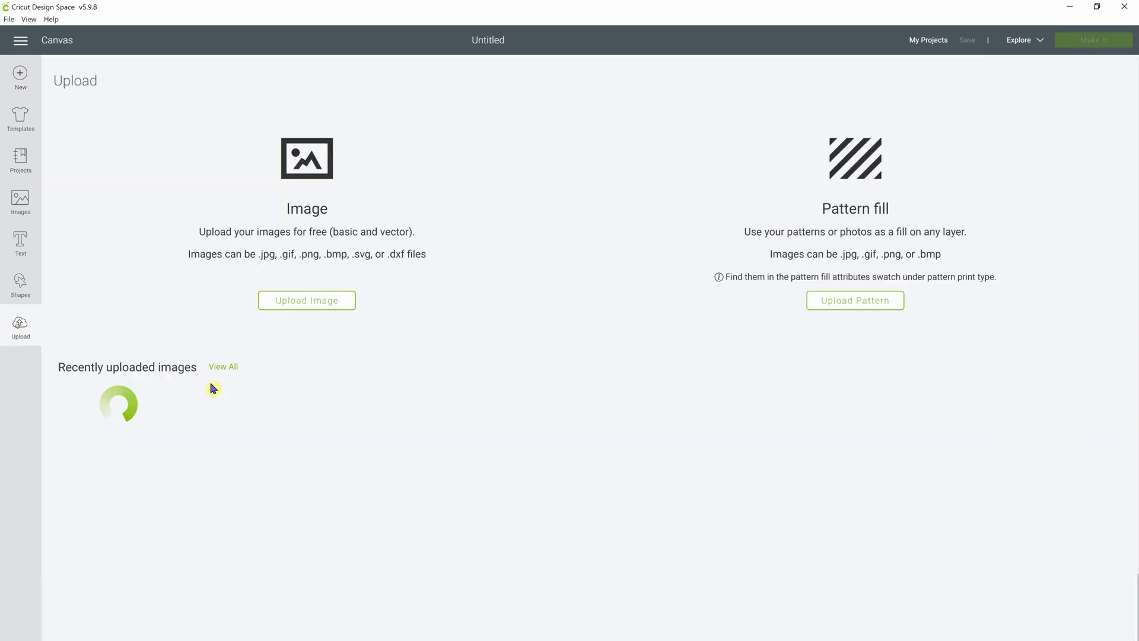
click(281, 306)
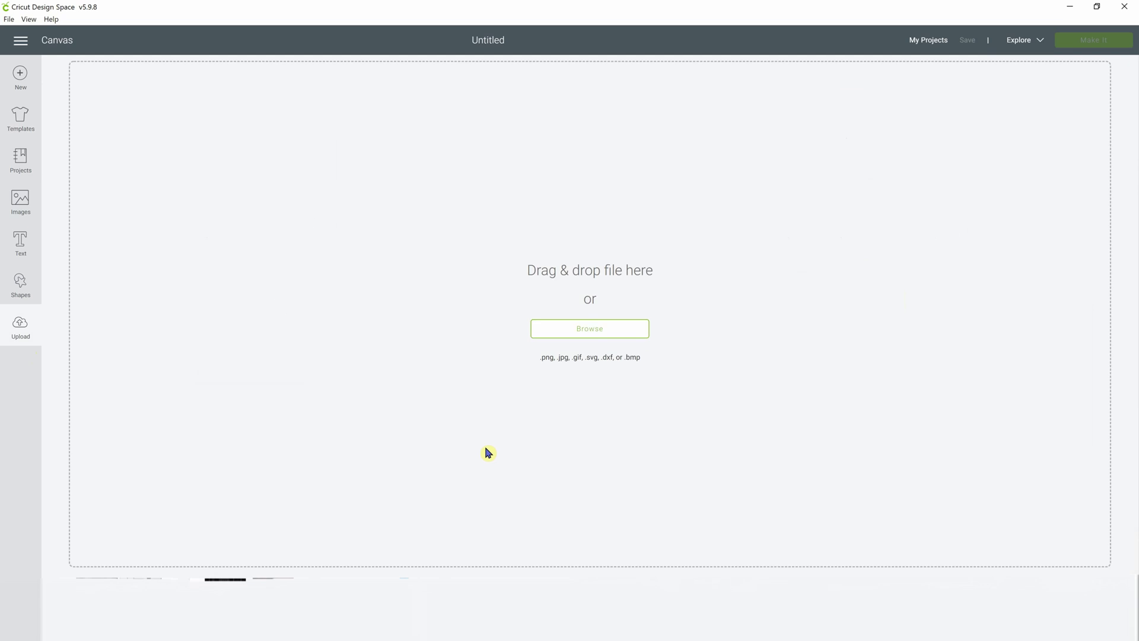
click(588, 334)
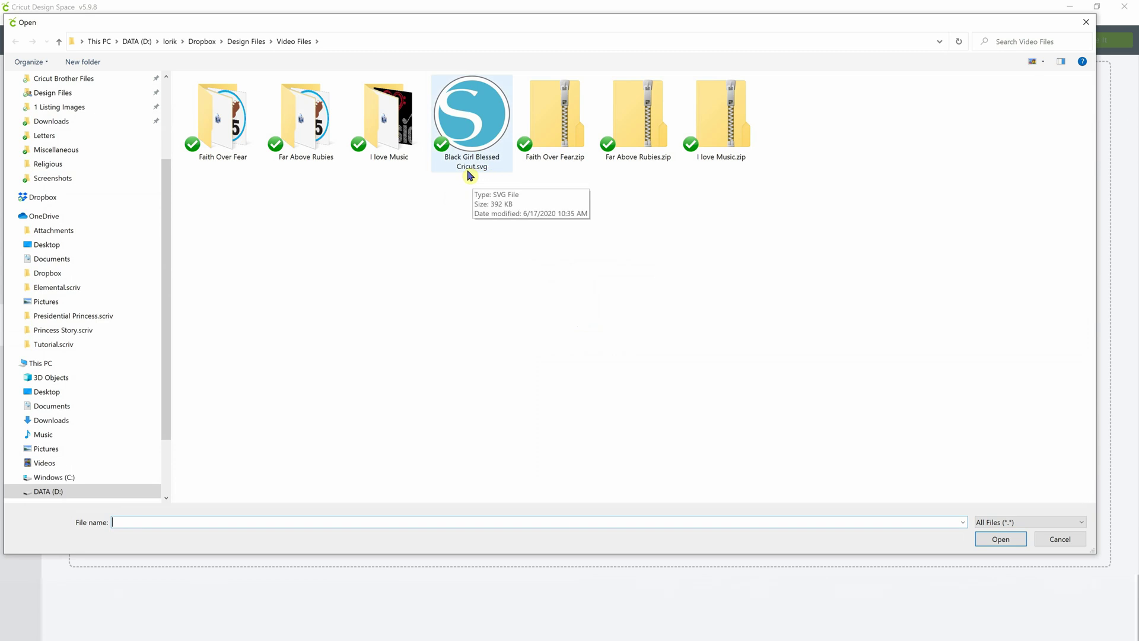
click(473, 134)
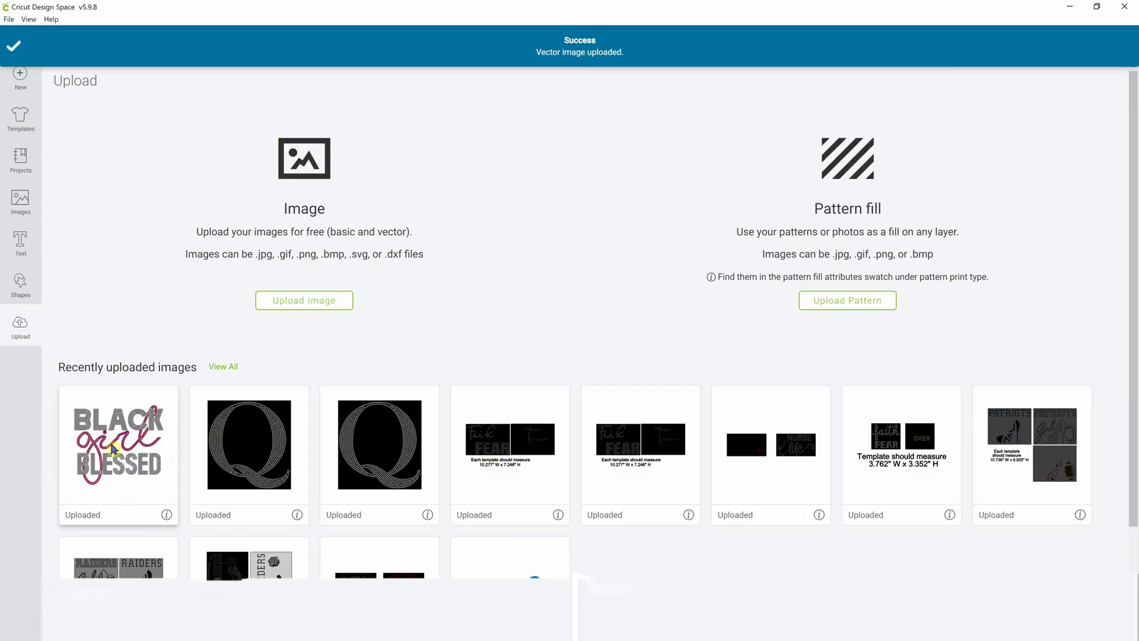
click(112, 449)
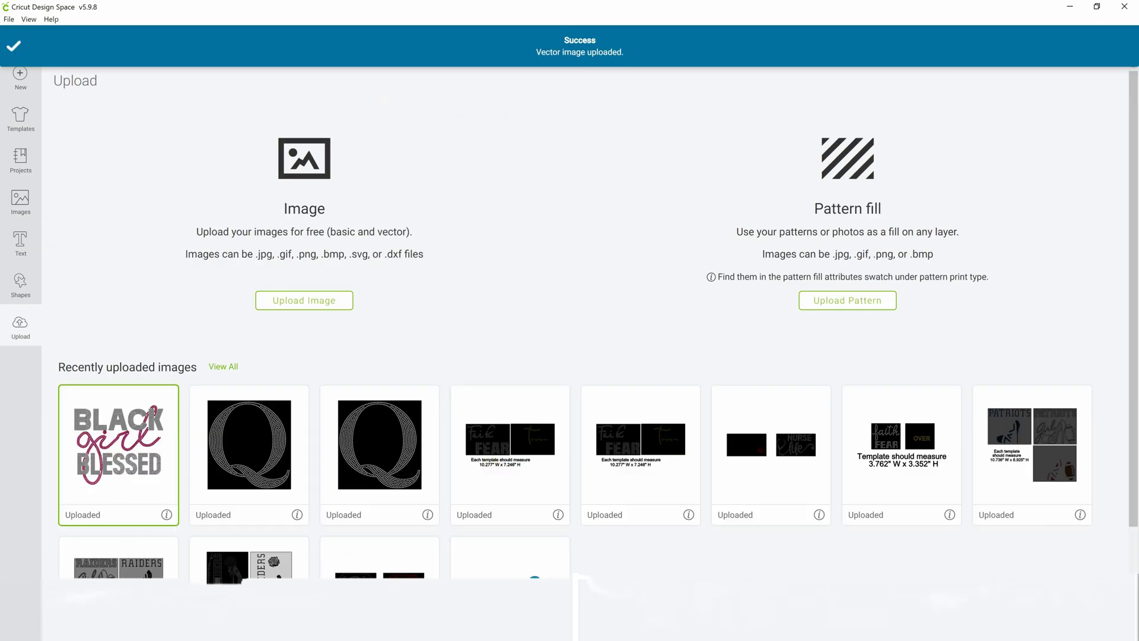
click(1089, 622)
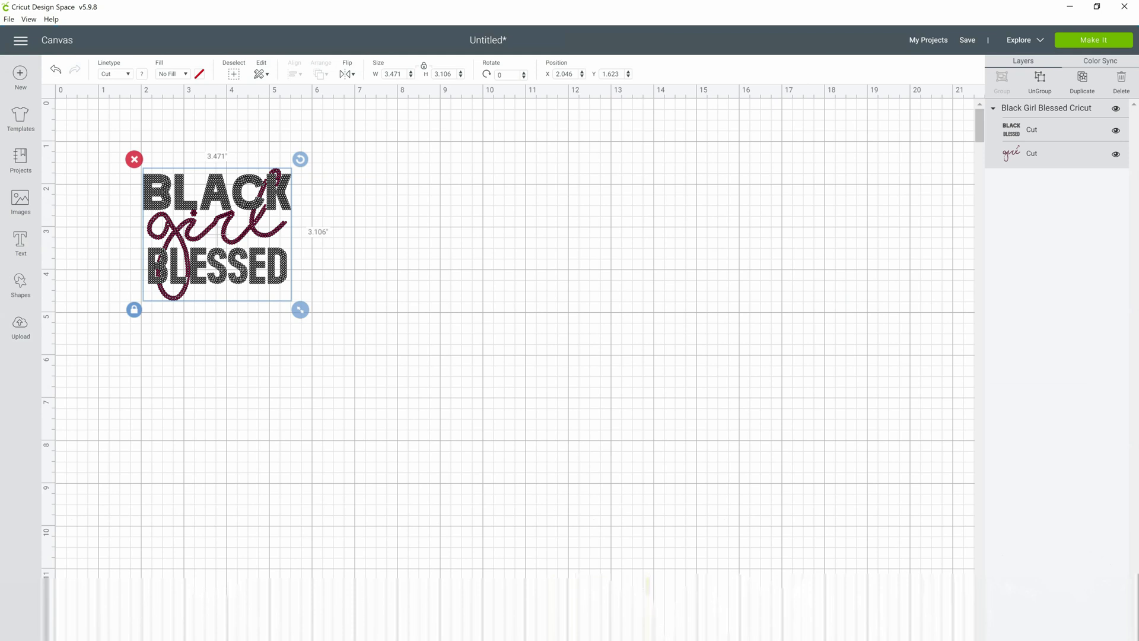
- Switch to Silhouette Studio and select the entire original design to read its overall dimensions
mouse_move(655, 629)
click(655, 550)
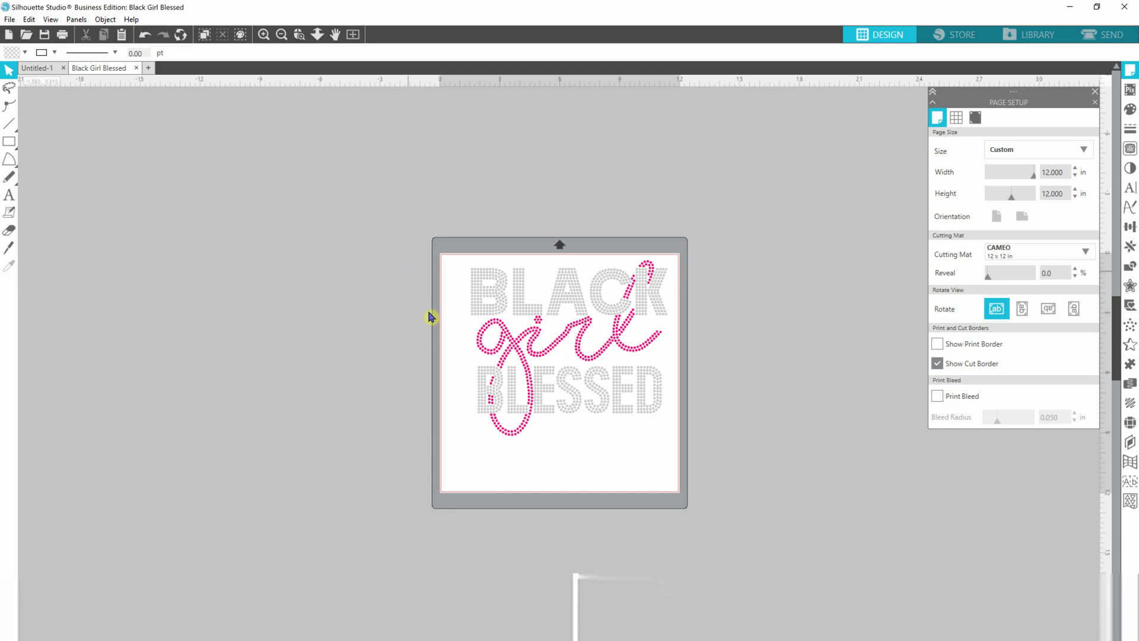
drag(444, 220, 714, 479)
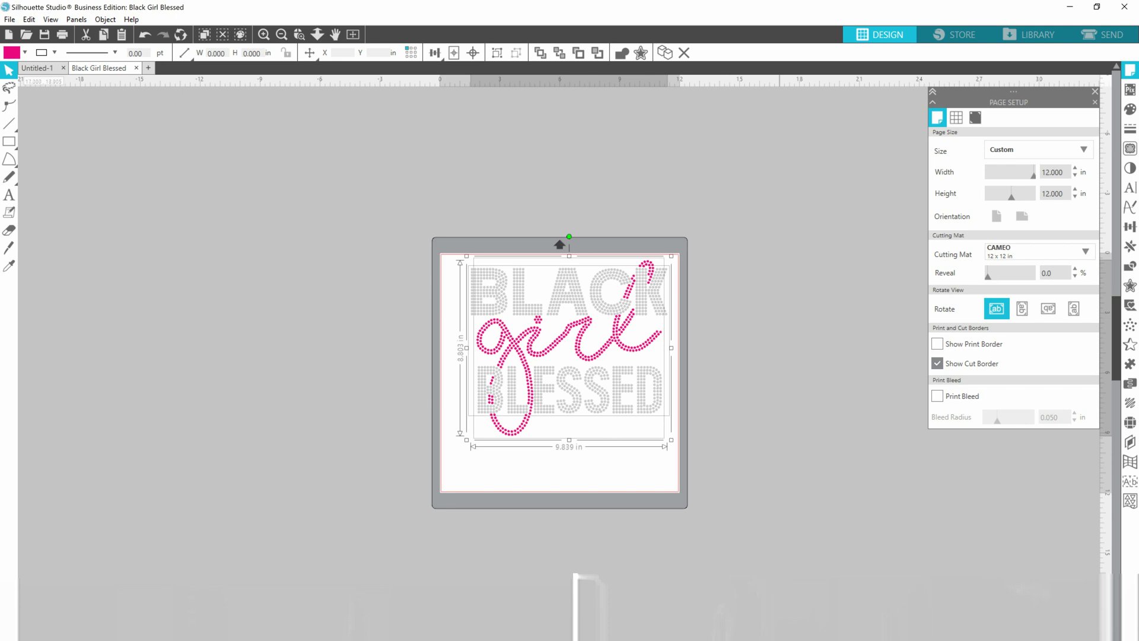
- Return to Cricut Design Space and scale the inserted rhinestone design proportionally to a width of 9.839 inches
mouse_move(770, 628)
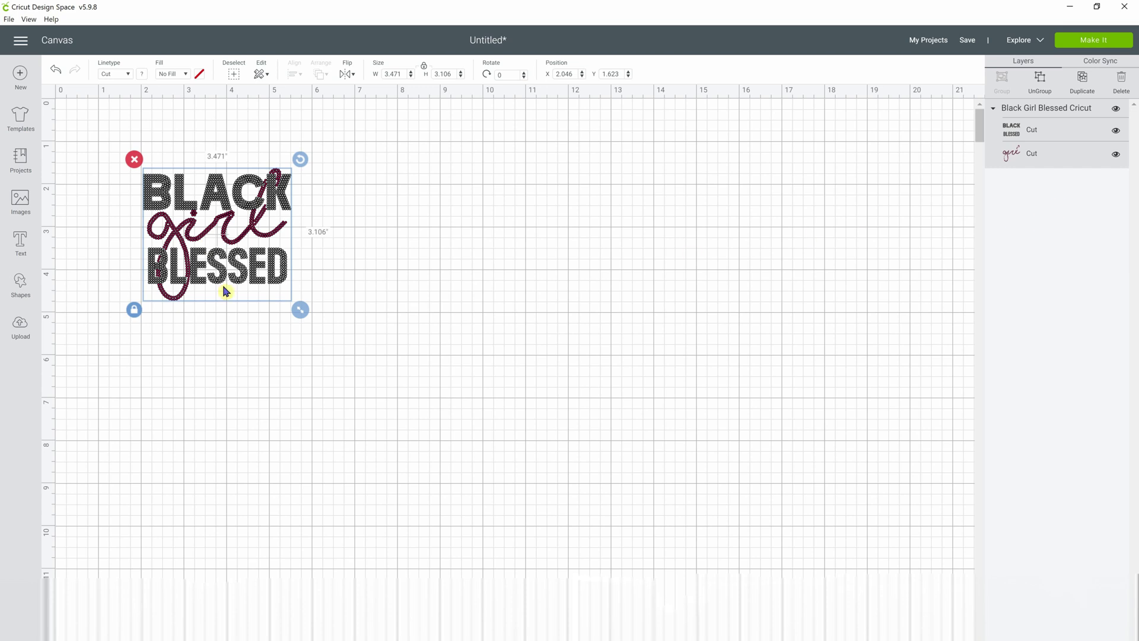
click(426, 74)
click(402, 76)
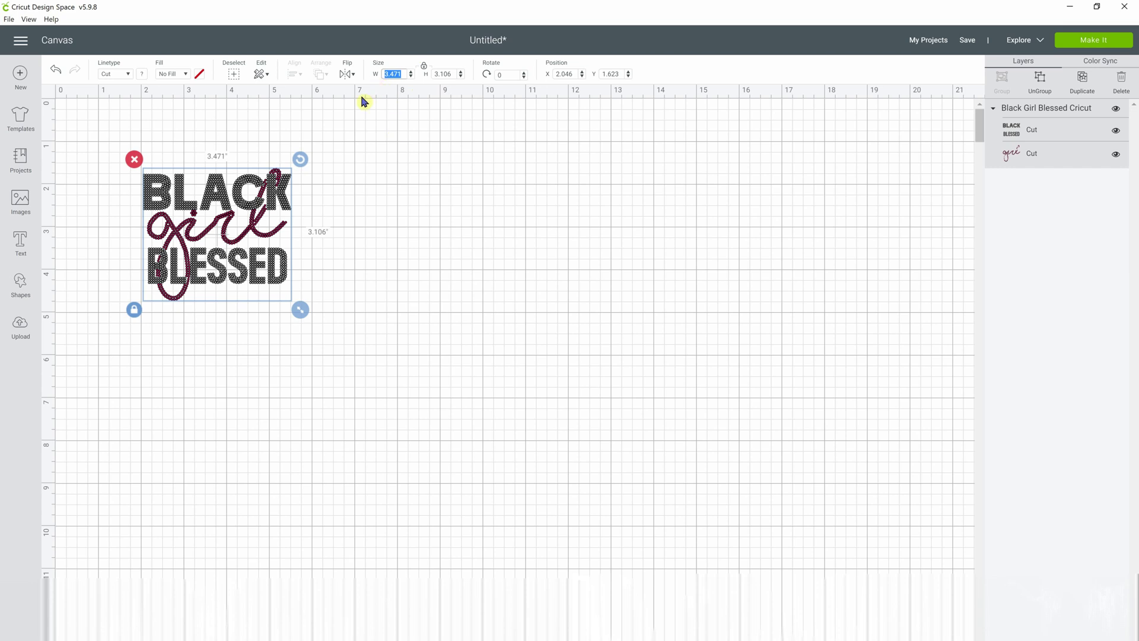
text(9.839)
key(Return)
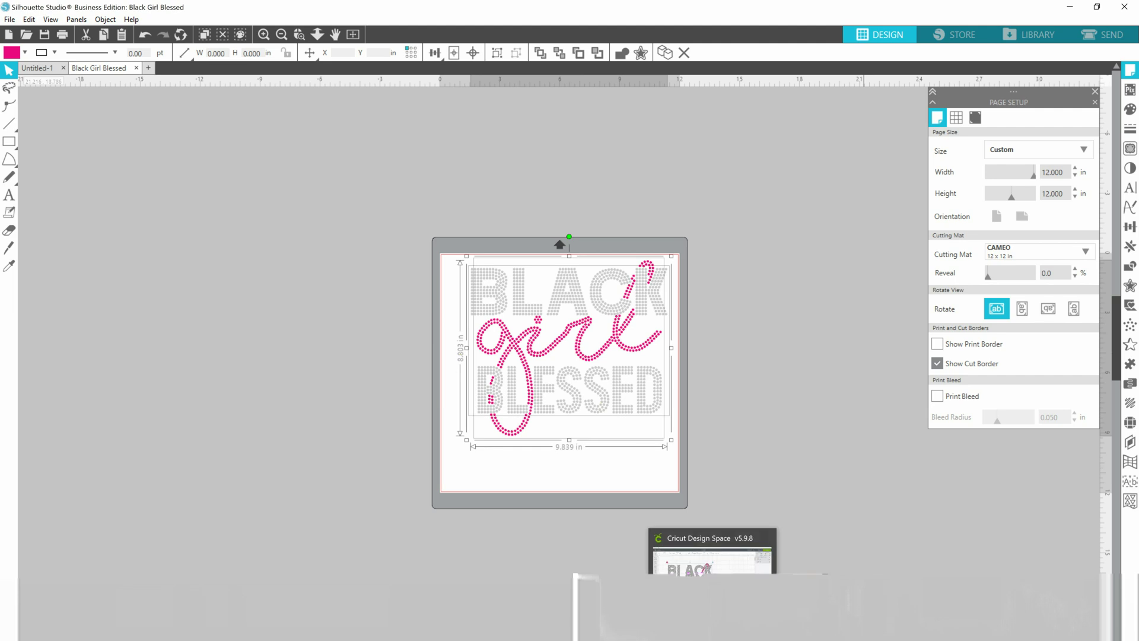
click(679, 564)
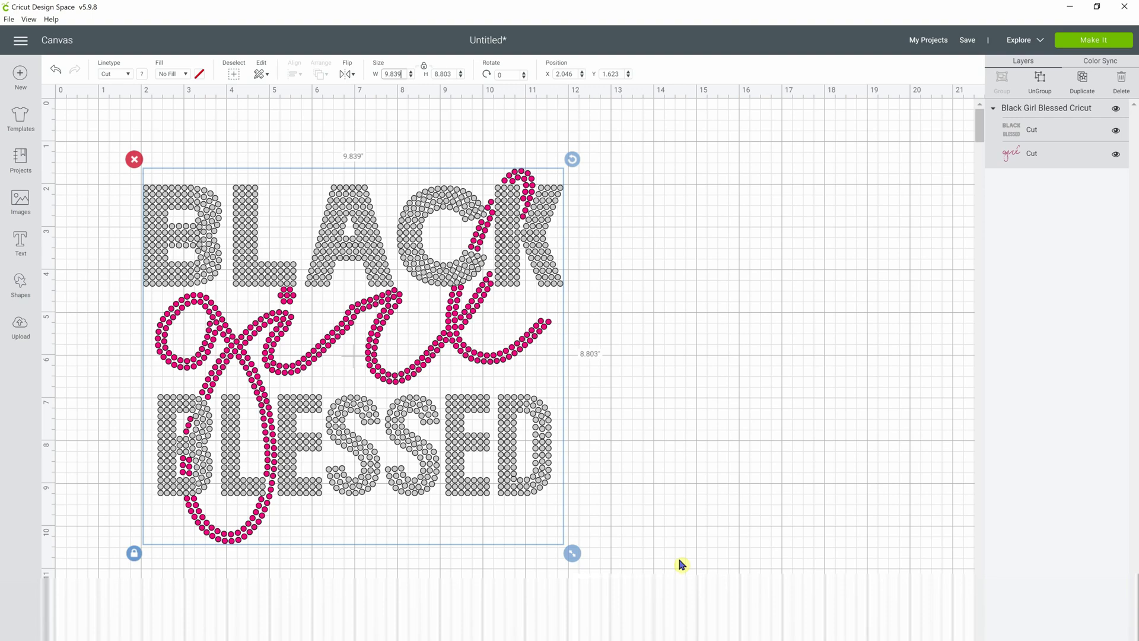
- Ungroup the Black Girl Blessed design to separate the gray lettering from the magenta script
click(541, 265)
click(1042, 83)
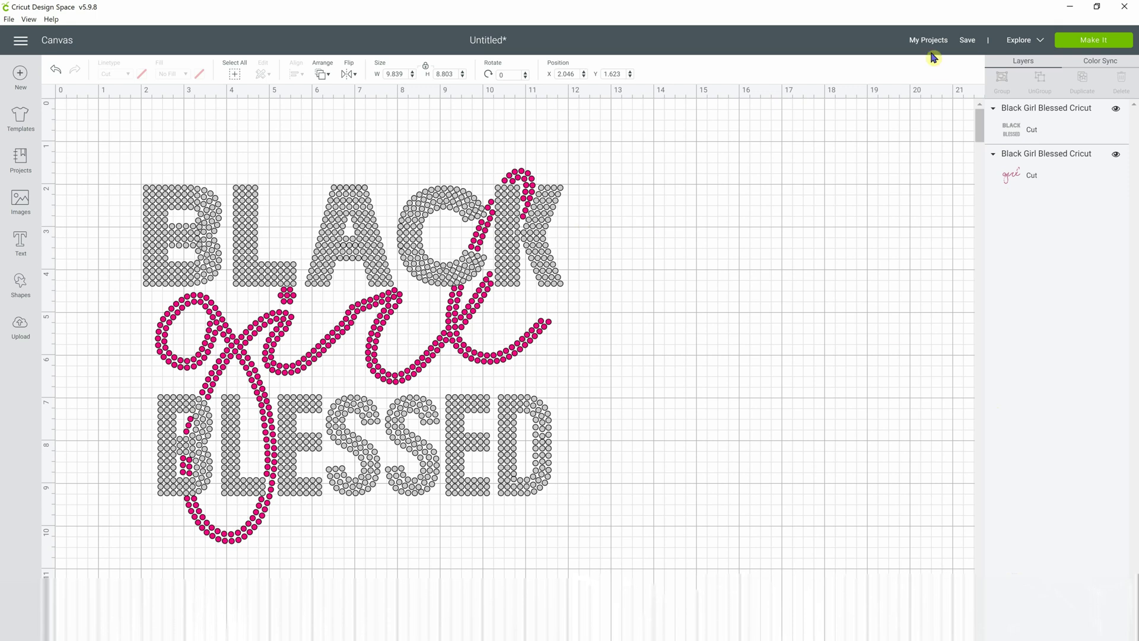
- Send the project to mat preparation and select the second mat, holding the magenta "girl" script
click(1101, 39)
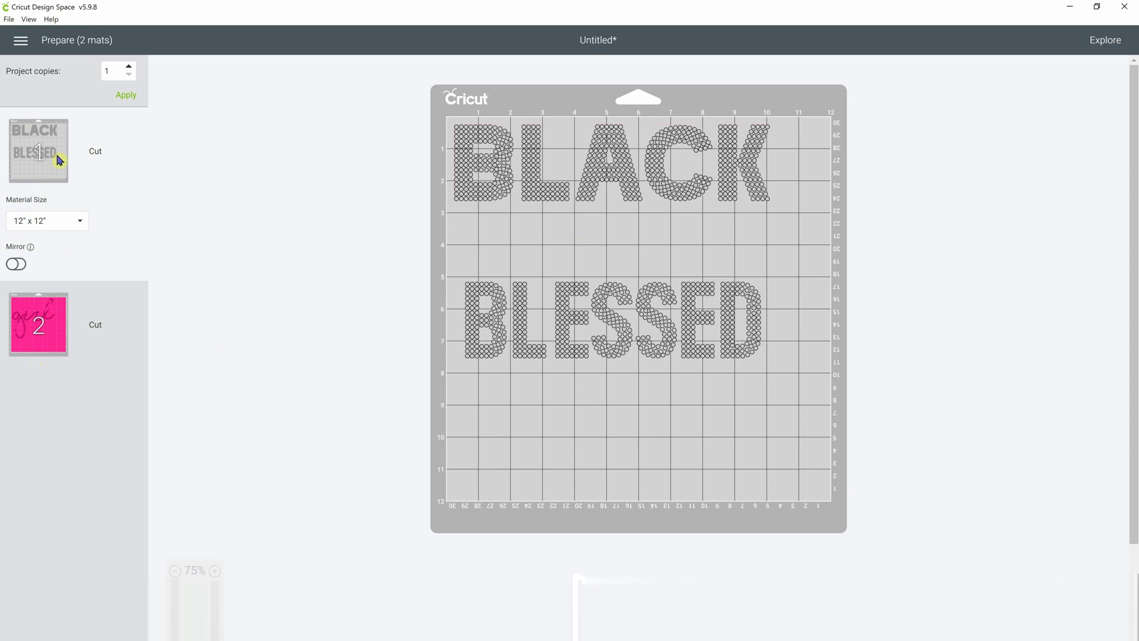
click(52, 319)
click(34, 326)
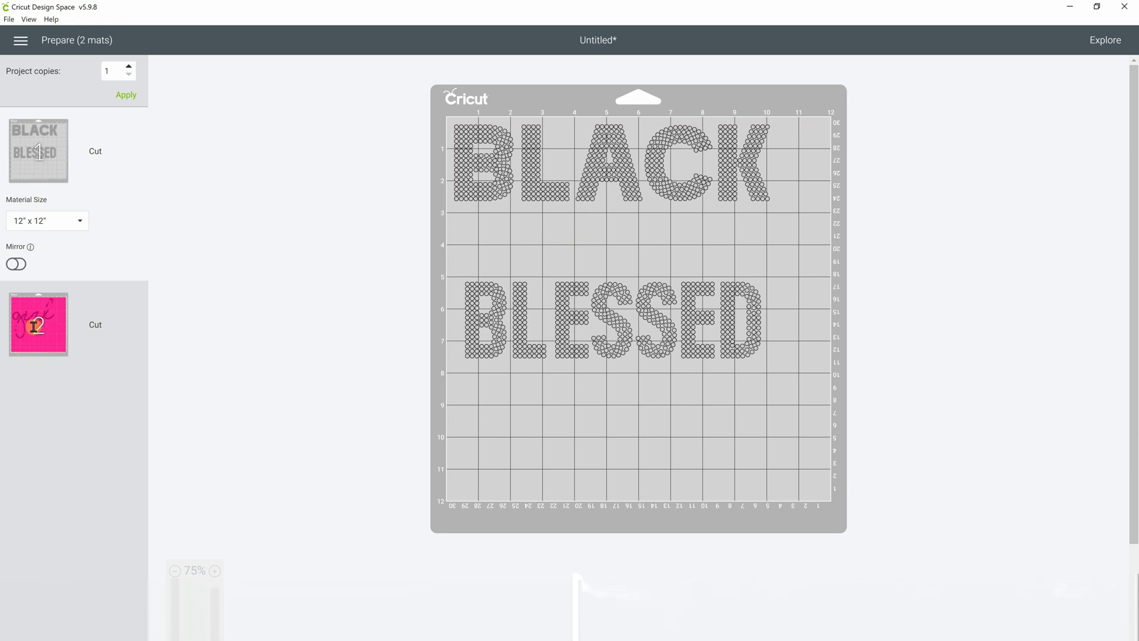